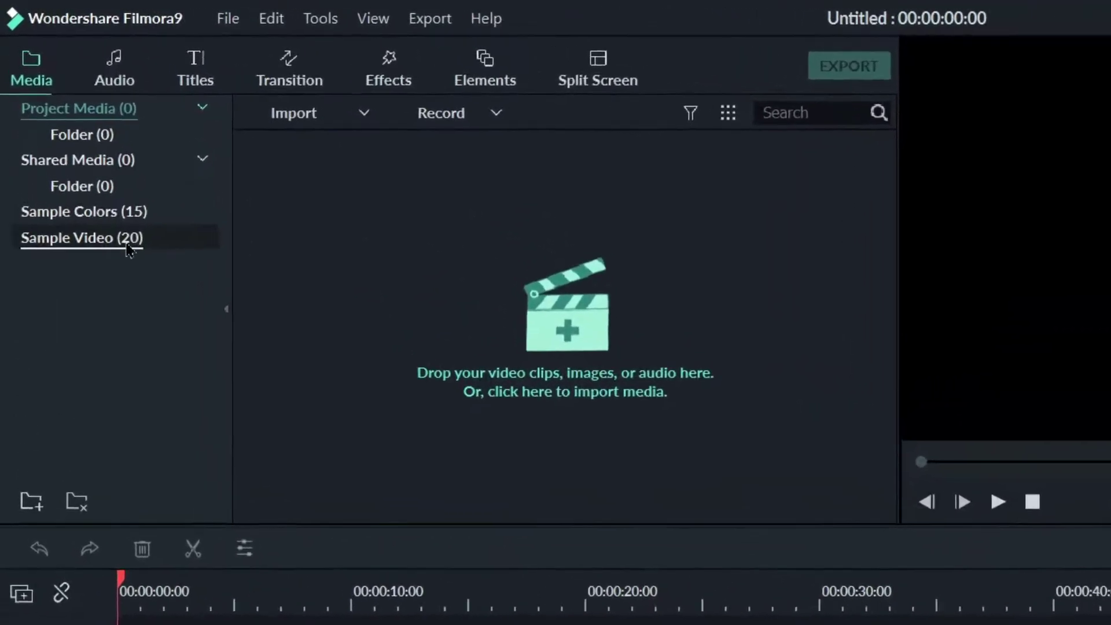
Step: Place the Green sample color at the start of video track 1 and enlarge the timeline scale
click(84, 211)
mouse_move(721, 350)
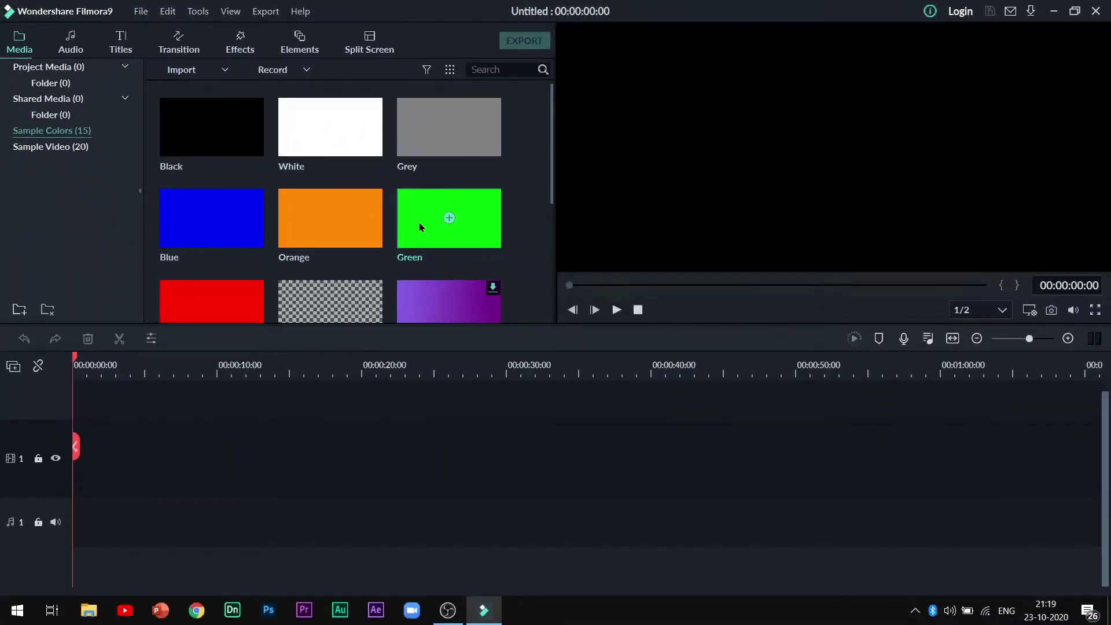
drag(493, 373, 48, 429)
drag(1032, 344, 1036, 342)
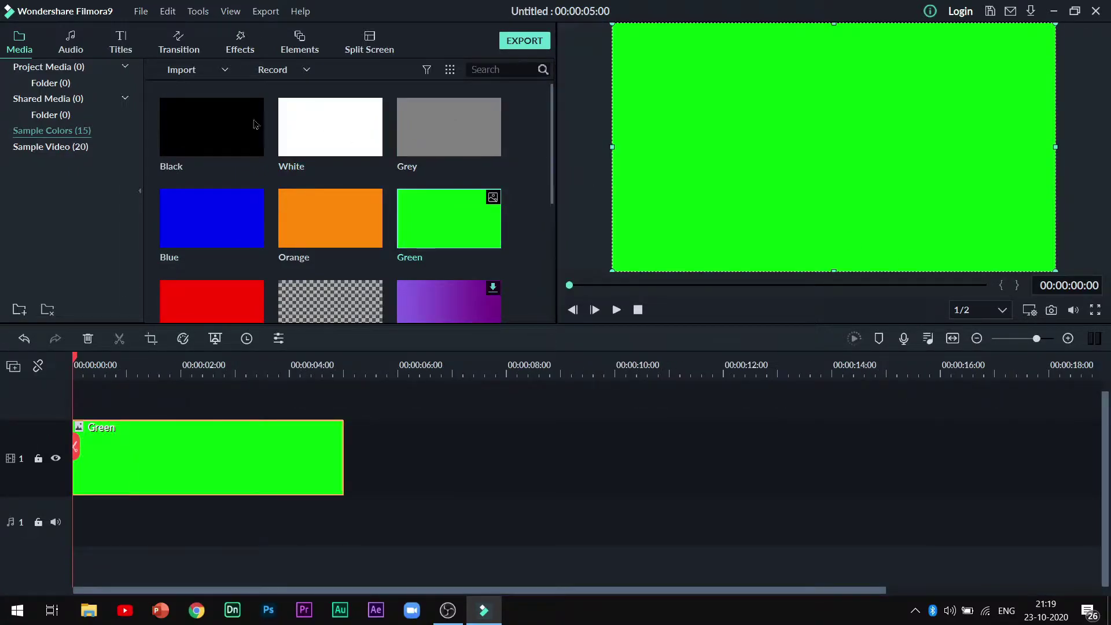
Step: Add the color-2174049 image from the project media directly after the green clip and preview it
click(85, 69)
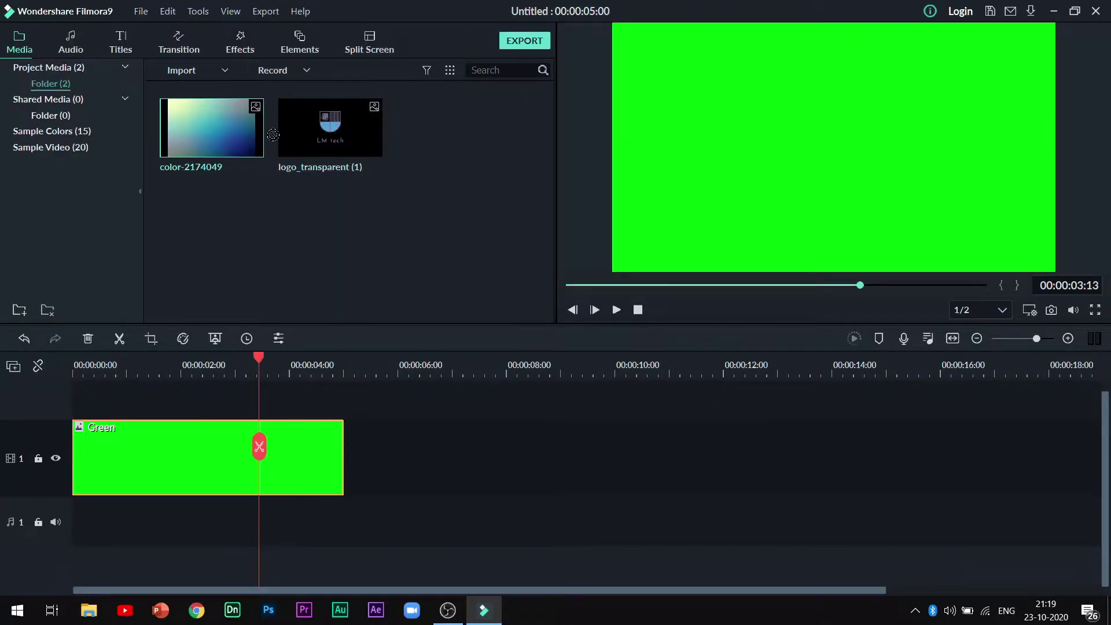
drag(461, 352, 352, 429)
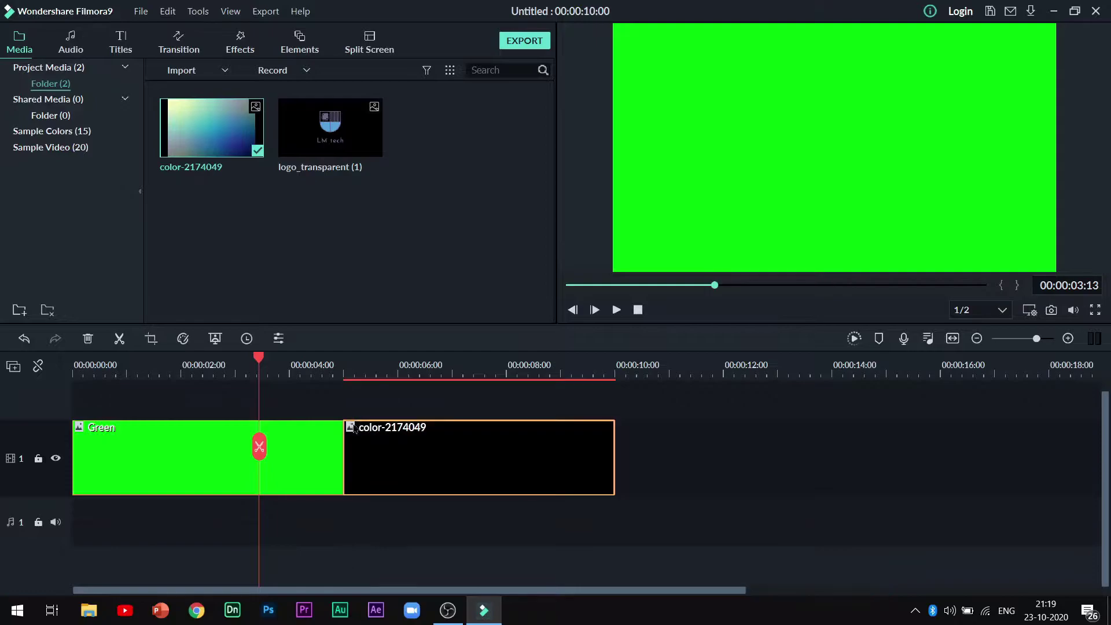
click(355, 363)
key(space)
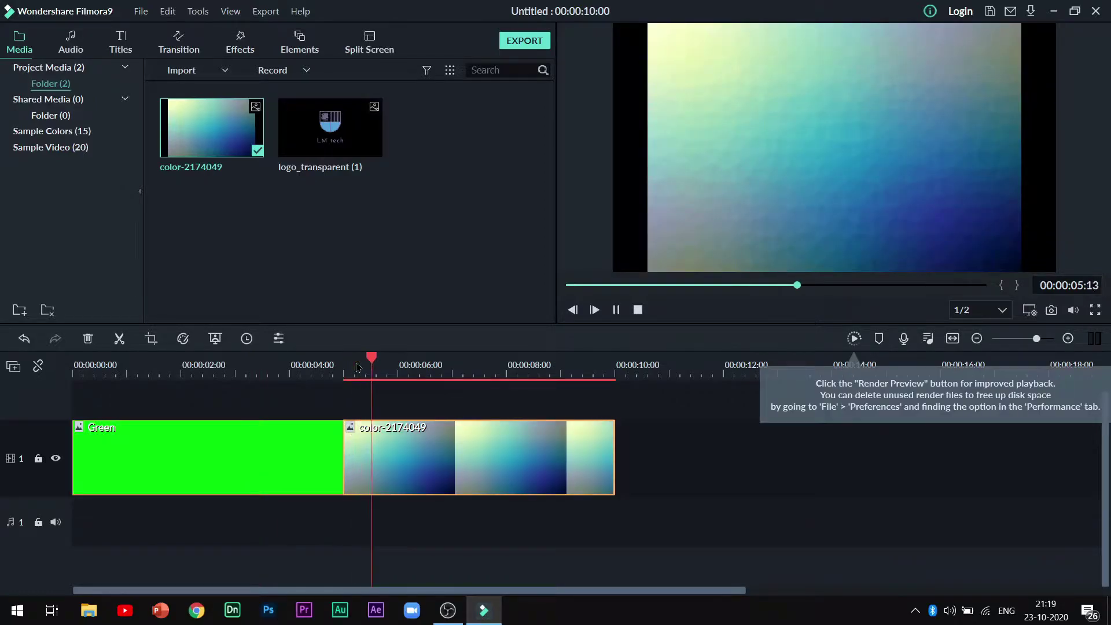
key(space)
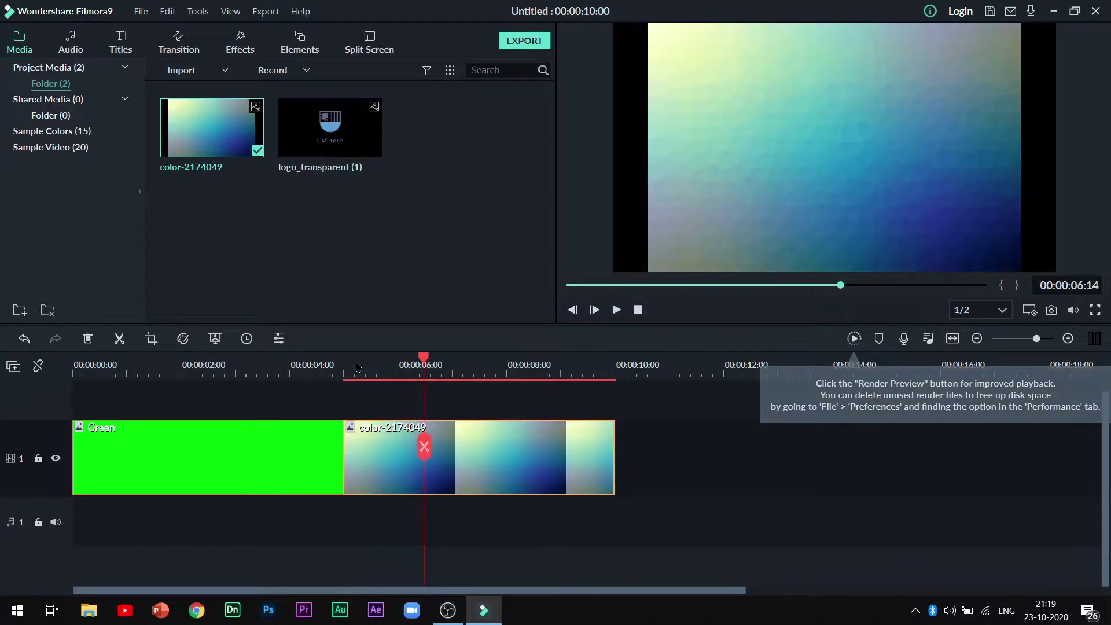
Step: Split the color-2174049 clip at 00:00:06:14, delete the remainder, and extend the kept part to end at 7 seconds
click(424, 446)
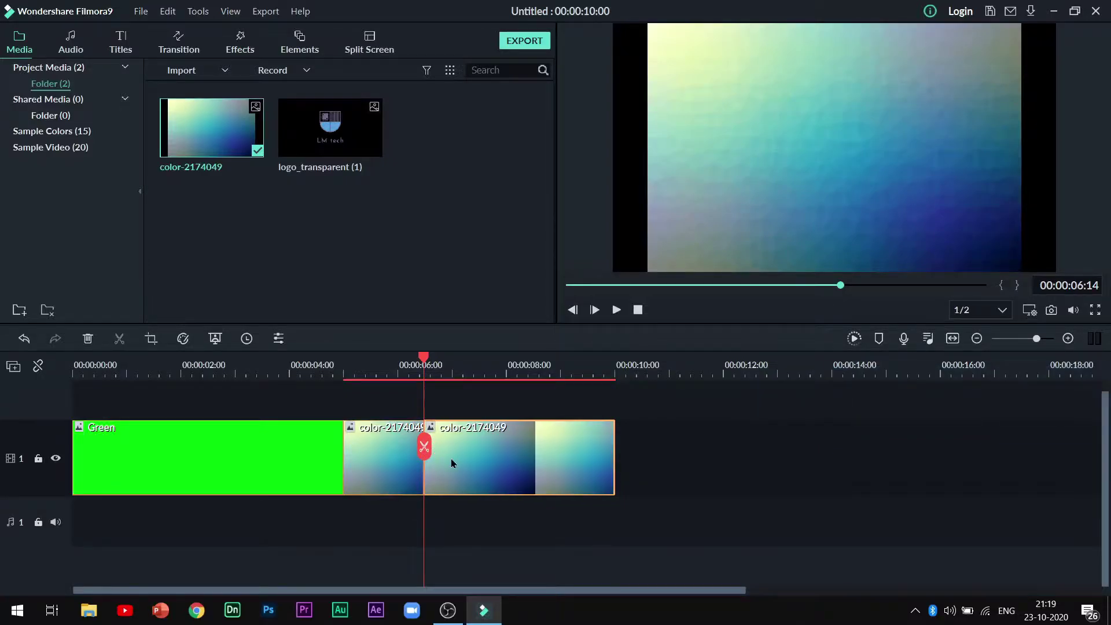
click(450, 459)
key(Delete)
drag(327, 373, 338, 366)
key(space)
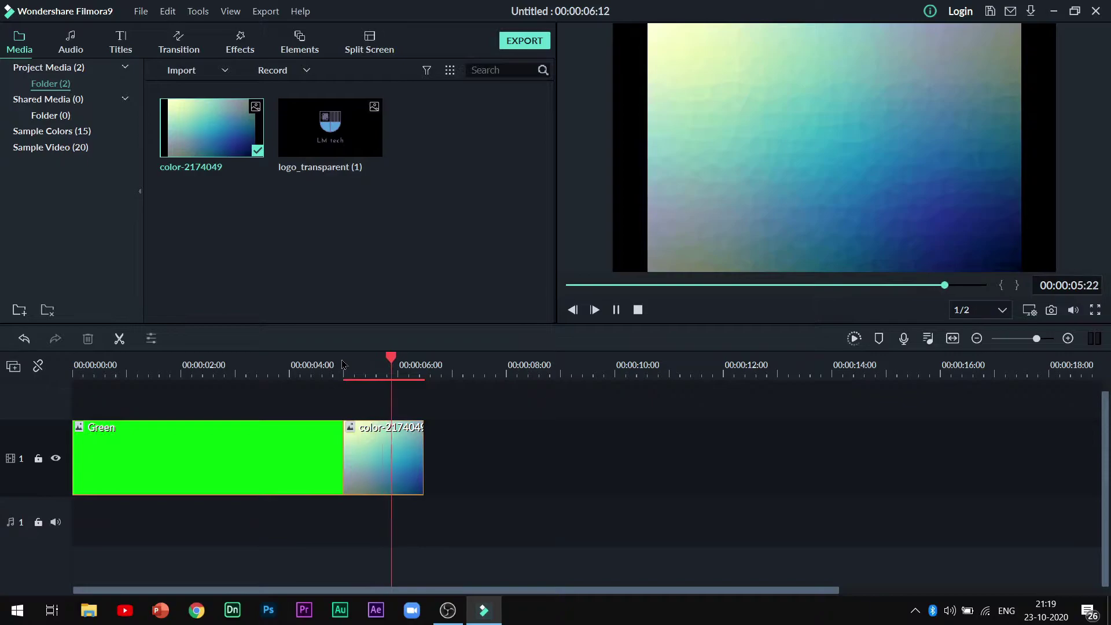
key(space)
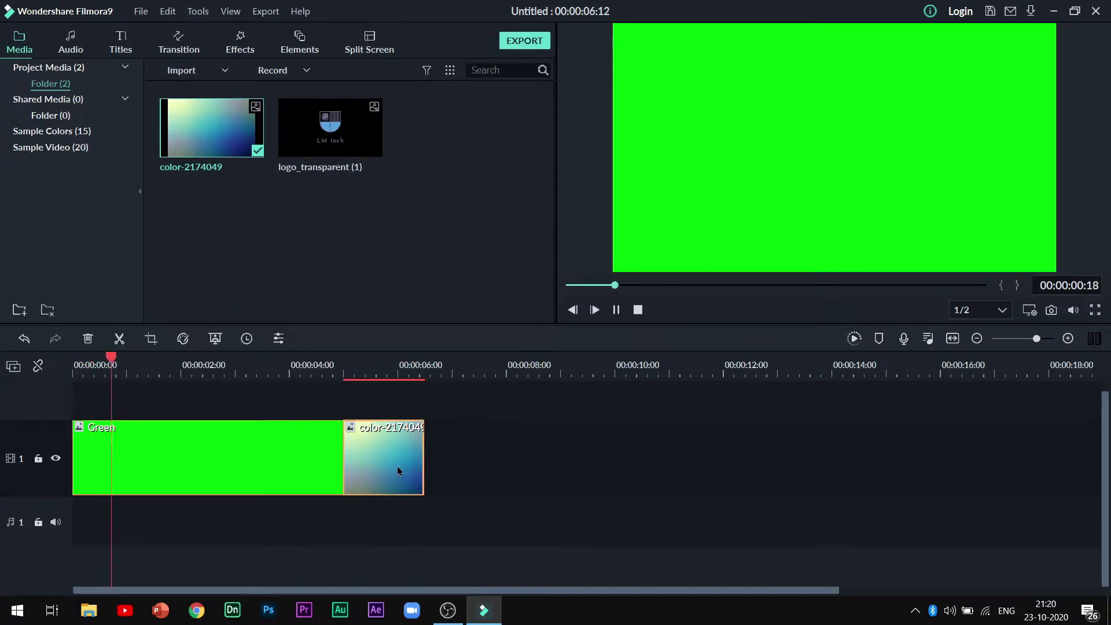
drag(425, 465, 452, 467)
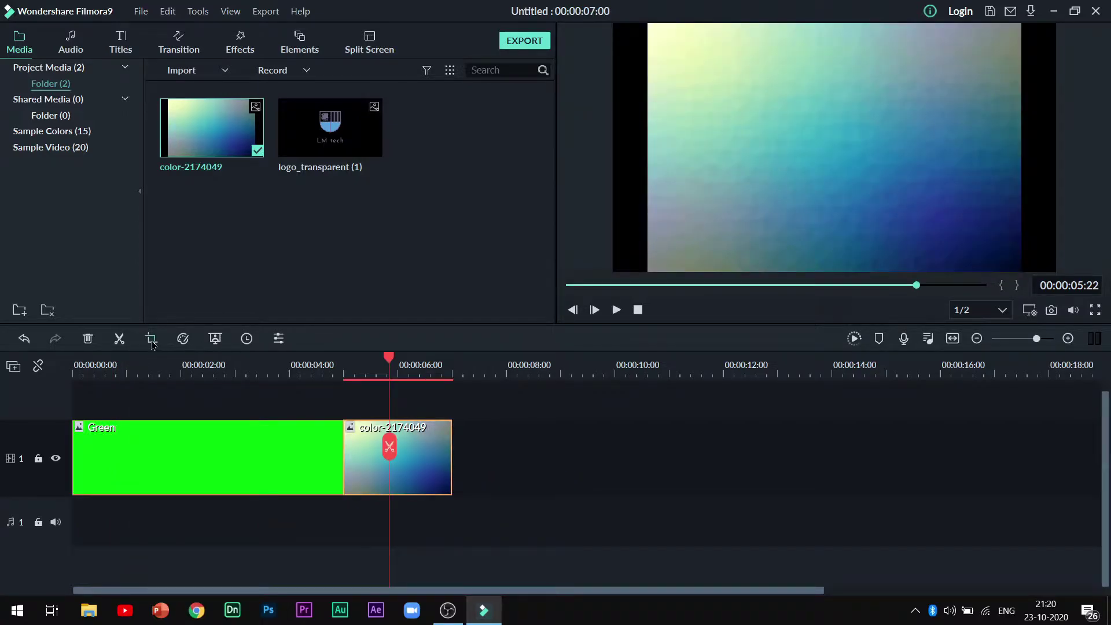
Step: Crop the color-2174049 clip to a 16:9 ratio and play it back
click(151, 341)
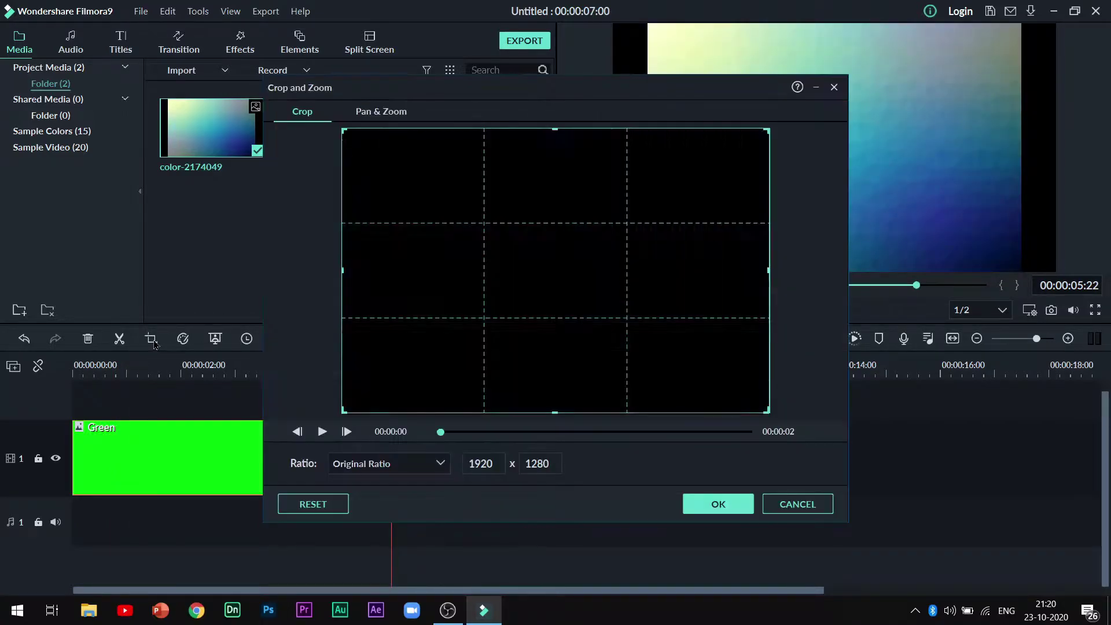
click(356, 466)
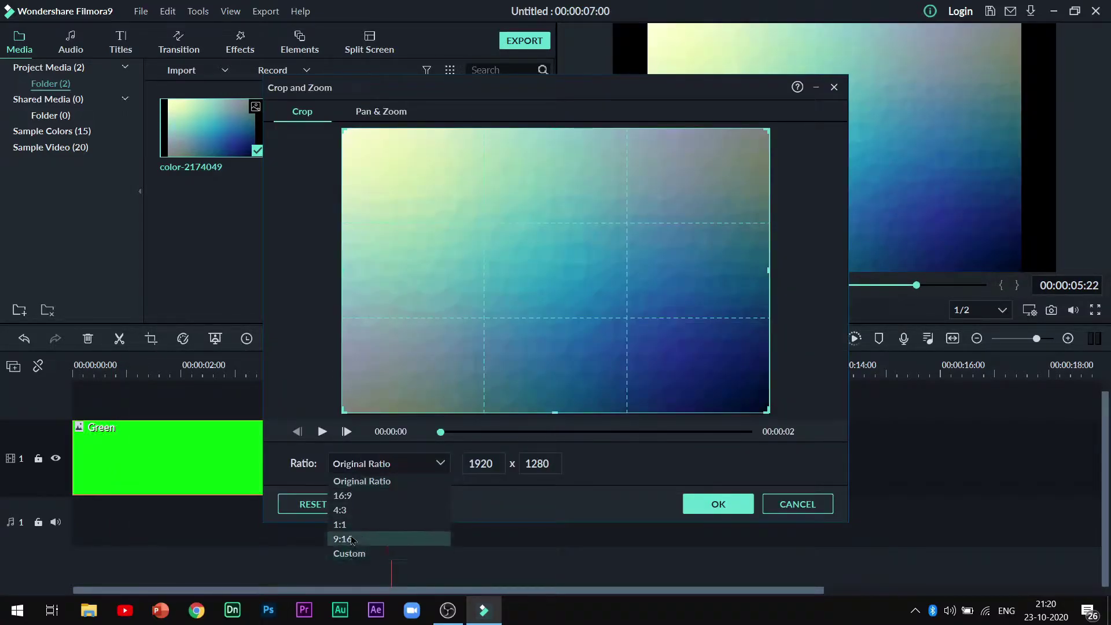
click(347, 496)
click(717, 507)
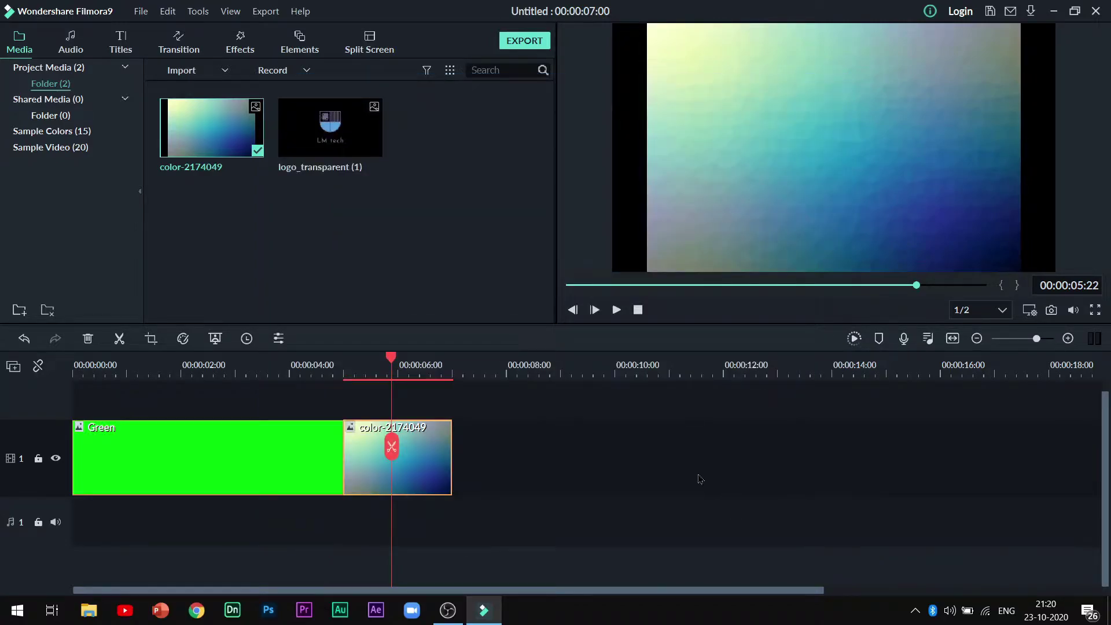
click(340, 365)
key(space)
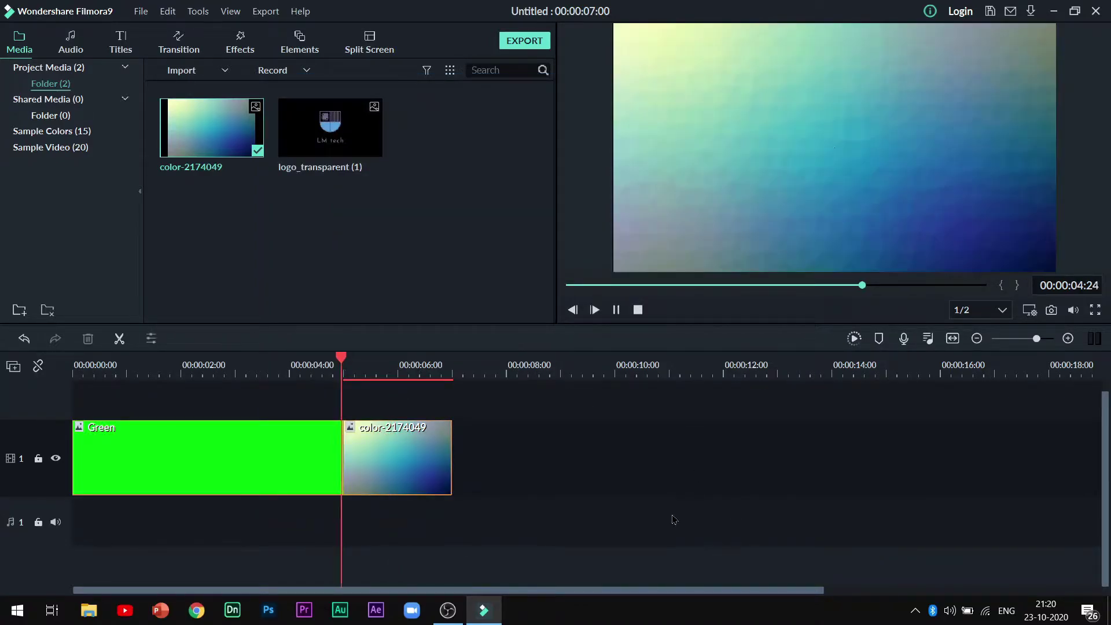
Step: Add a second Green sample color clip directly after the color-2174049 clip and preview the sequence
click(52, 131)
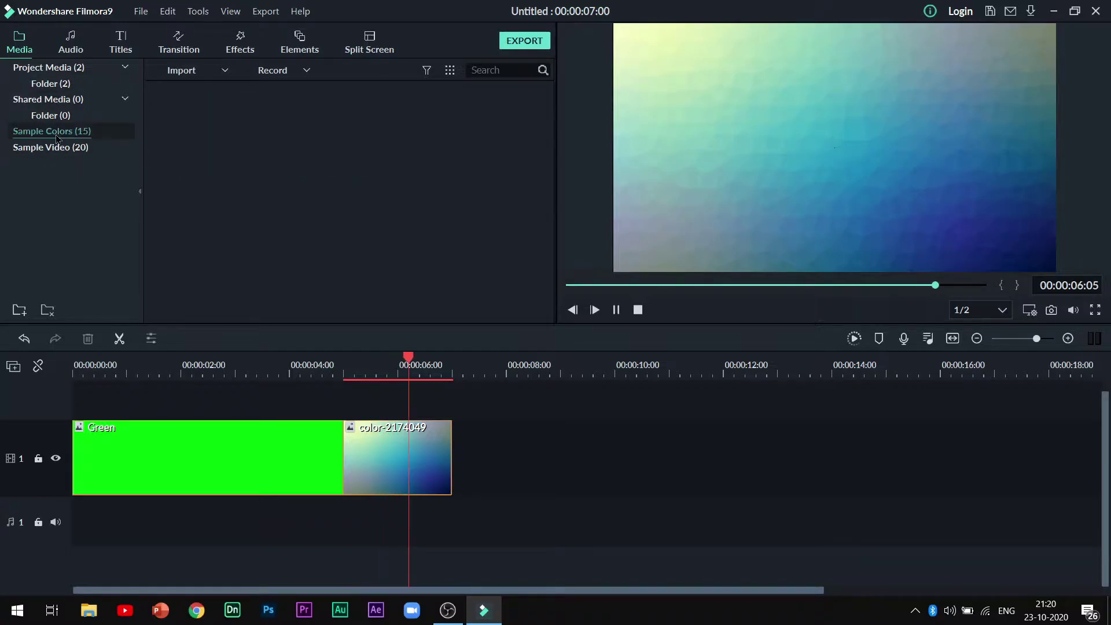
scroll(260, 157, down, 3)
scroll(298, 179, up, 3)
drag(507, 229, 456, 449)
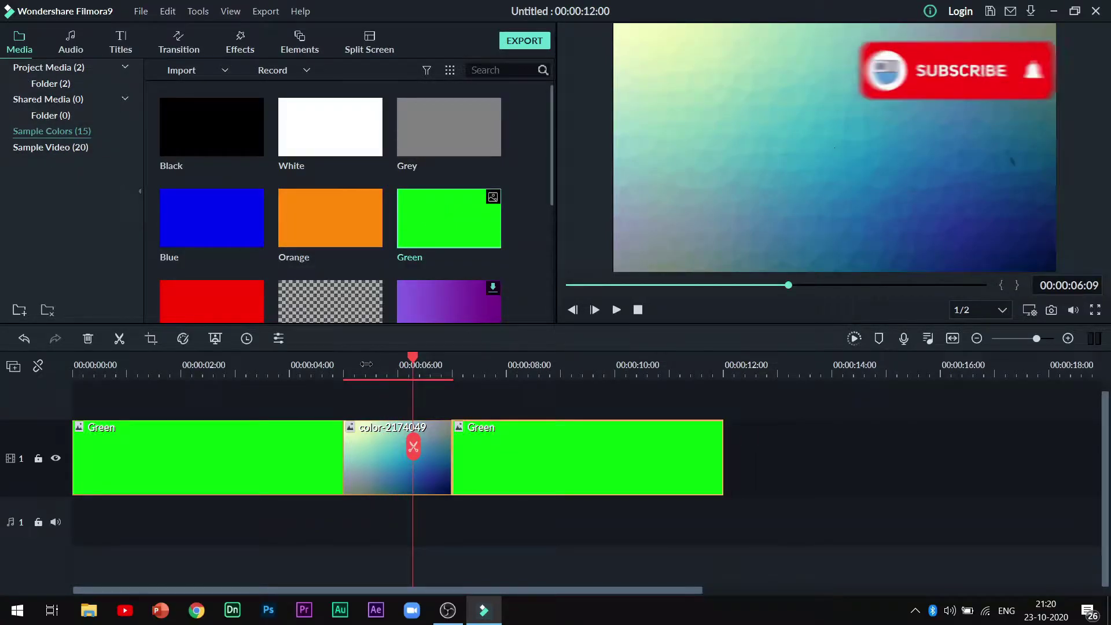
click(366, 363)
click(323, 364)
key(space)
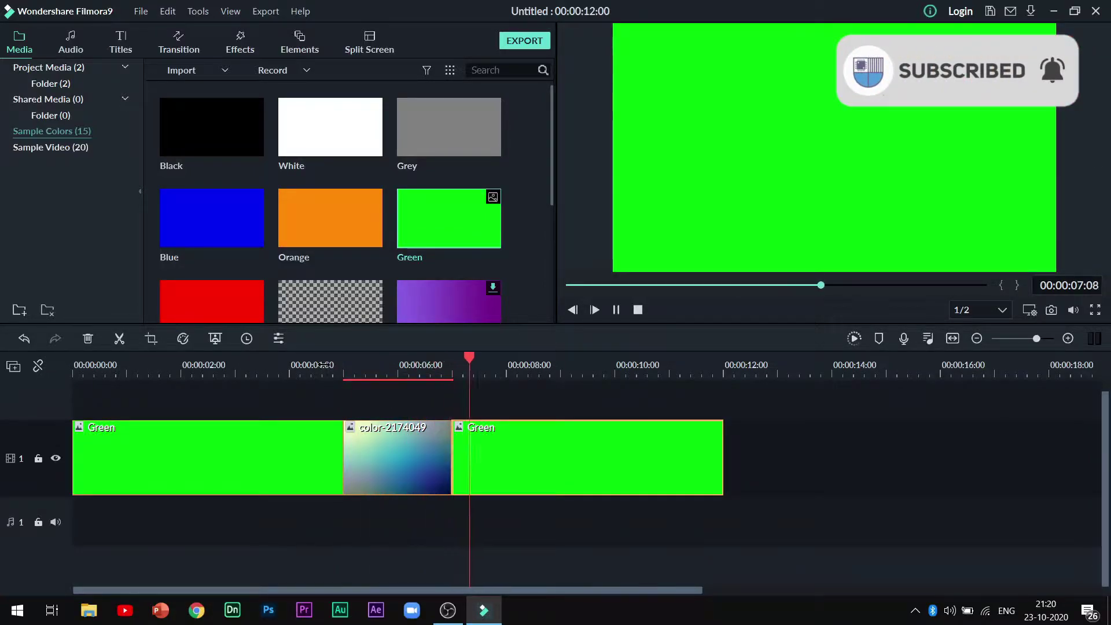
key(space)
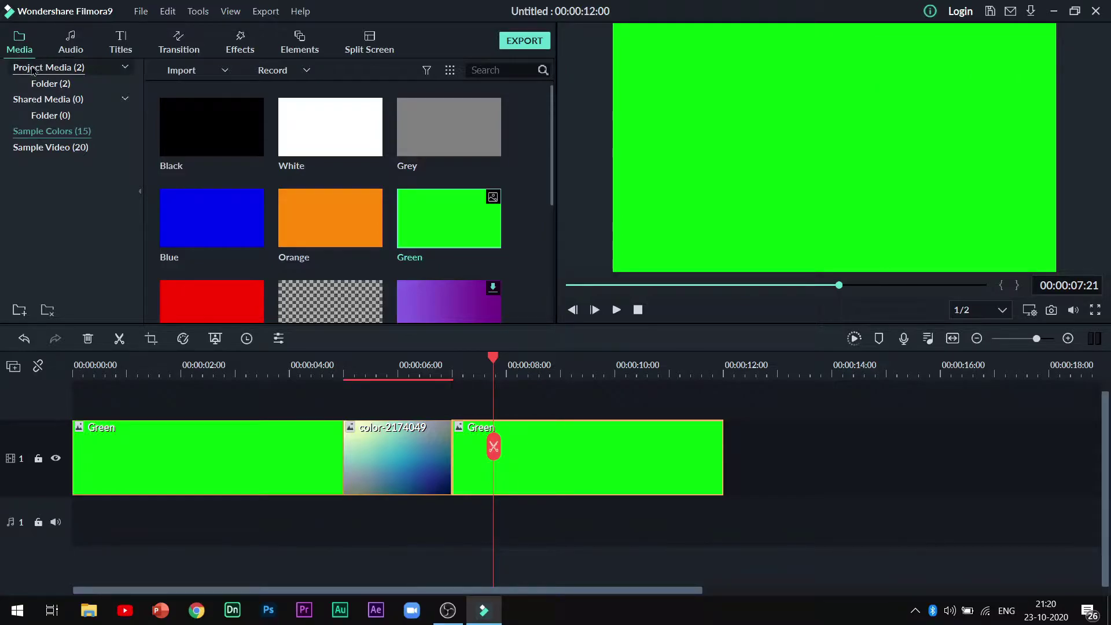
Step: Place logo_transparent (1) on track 2 above the color-2174049 clip, trim it to the same length, and preview it
click(33, 69)
drag(511, 386, 339, 401)
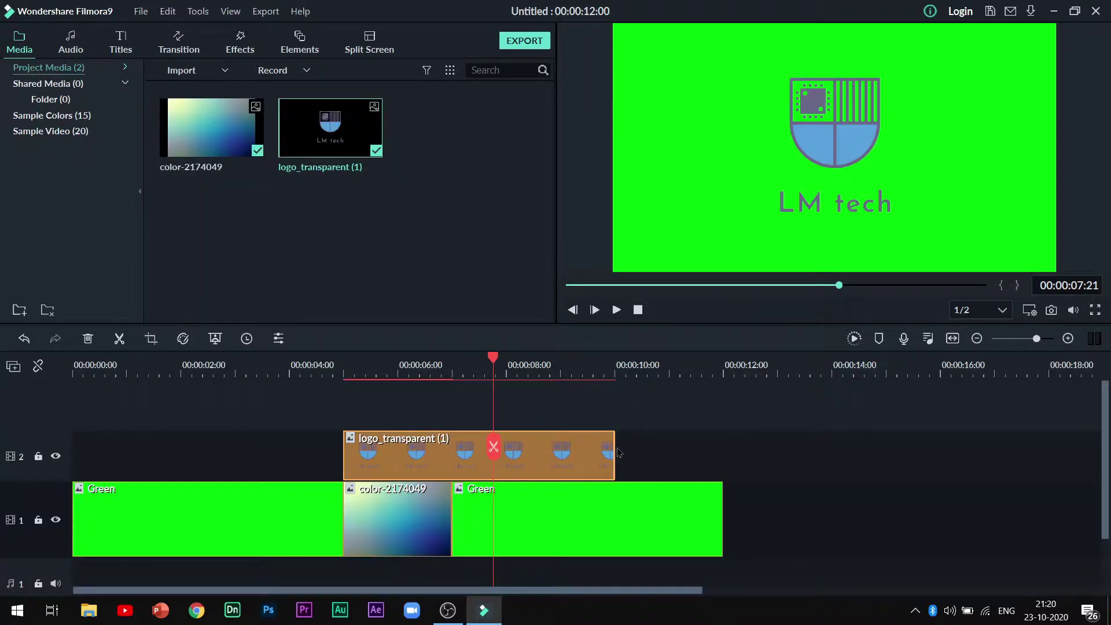
drag(614, 445, 450, 447)
click(341, 370)
key(space)
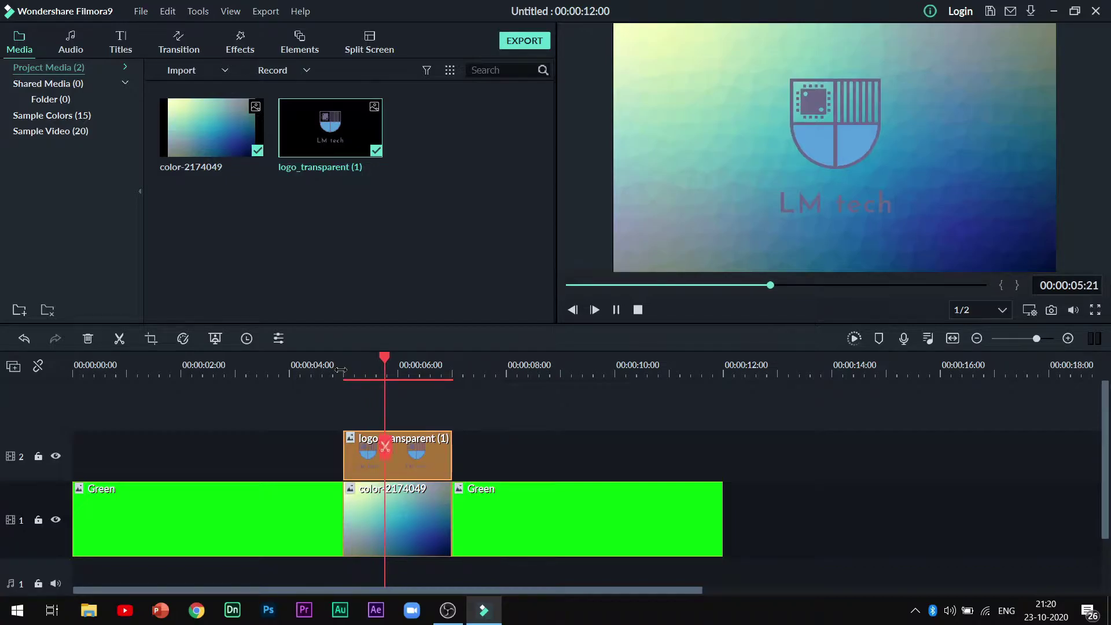
key(space)
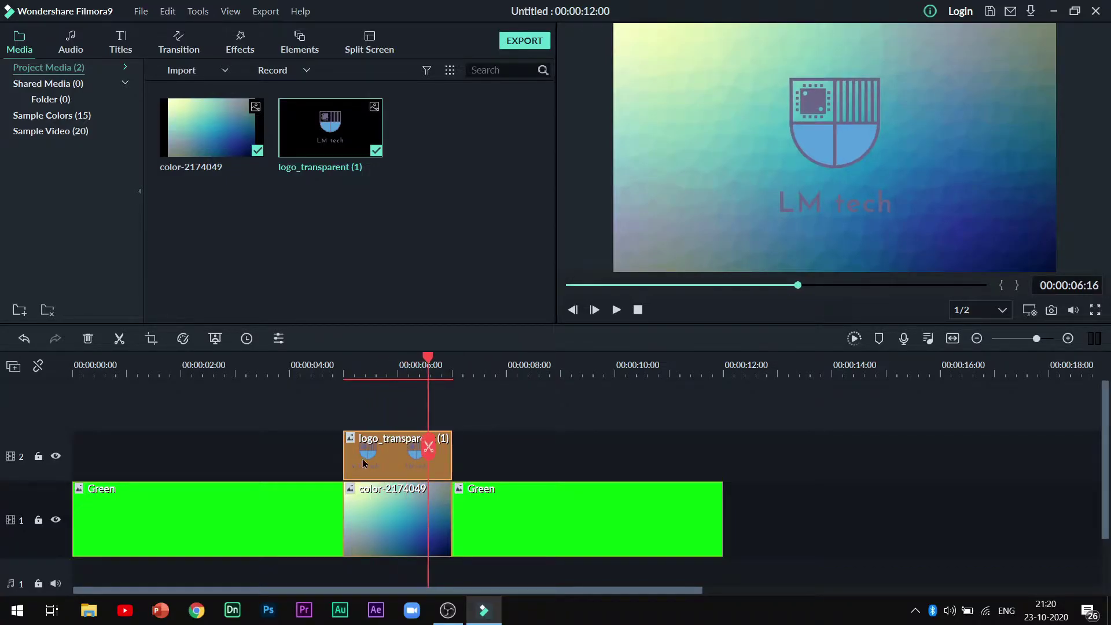
Step: Crop the logo clip to a 620 x 620 square around the shield emblem and nudge it to the middle of the frame
click(151, 338)
drag(696, 403, 560, 275)
drag(457, 198, 529, 237)
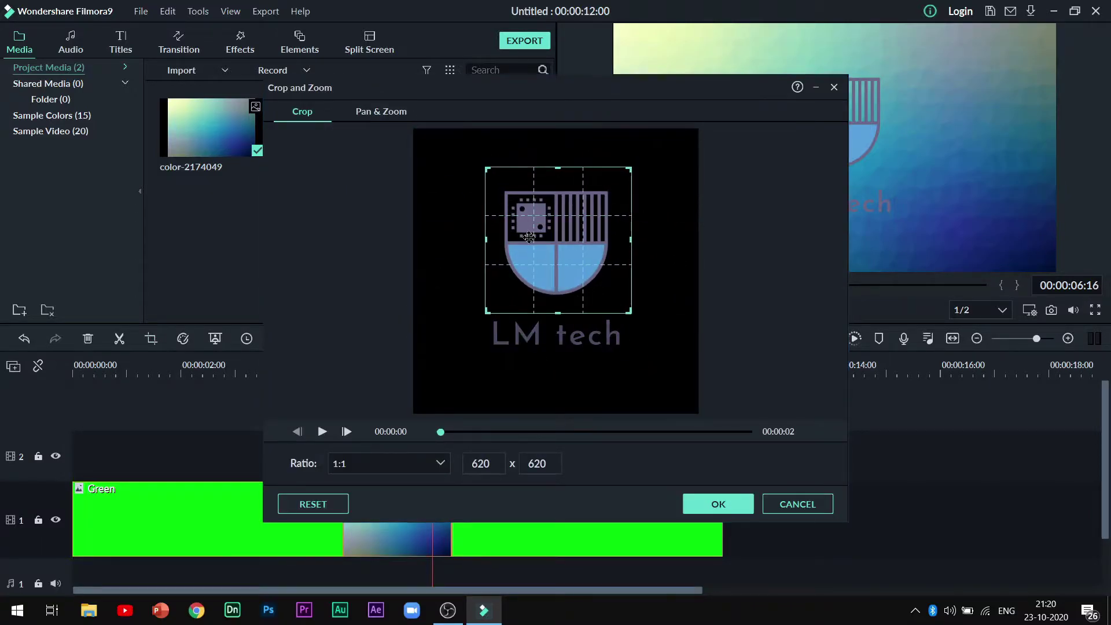
click(735, 502)
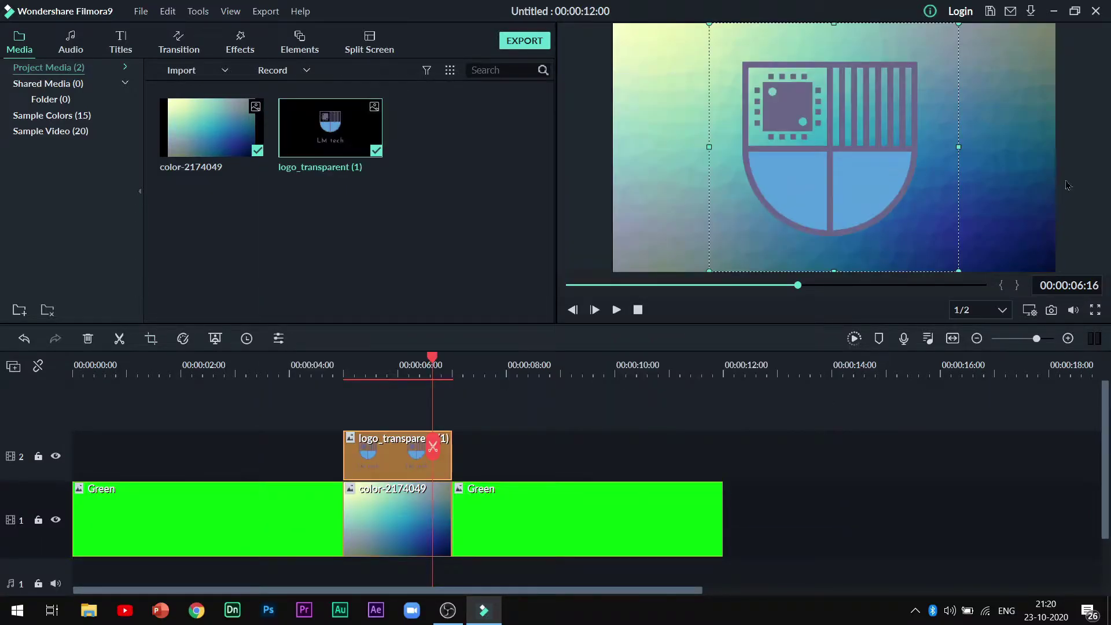
mouse_move(872, 154)
mouse_down()
mouse_move(888, 167)
mouse_move(906, 161)
mouse_move(868, 159)
mouse_move(882, 161)
mouse_up()
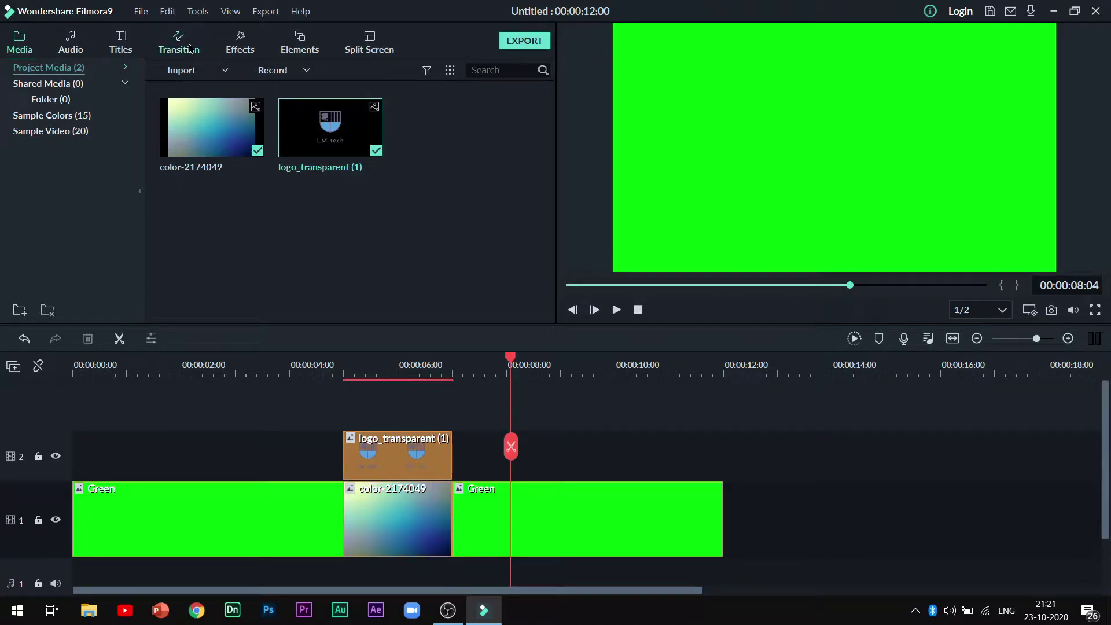
Step: Apply the Linear 12 transition between the first green clip and the color-2174049 clip, and shorten it slightly
click(178, 45)
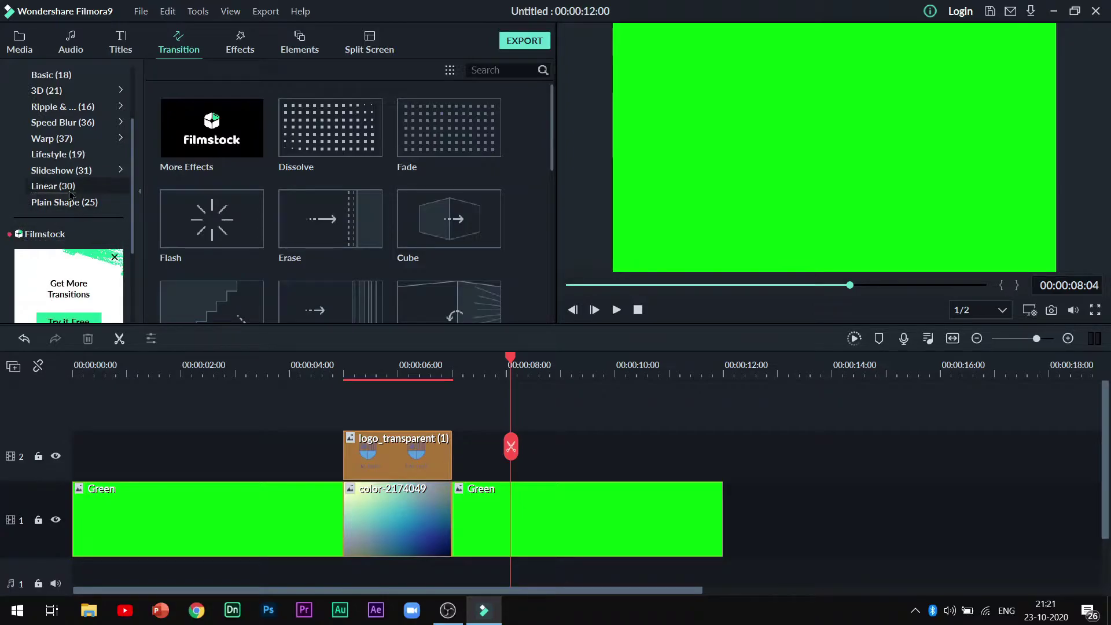
click(52, 186)
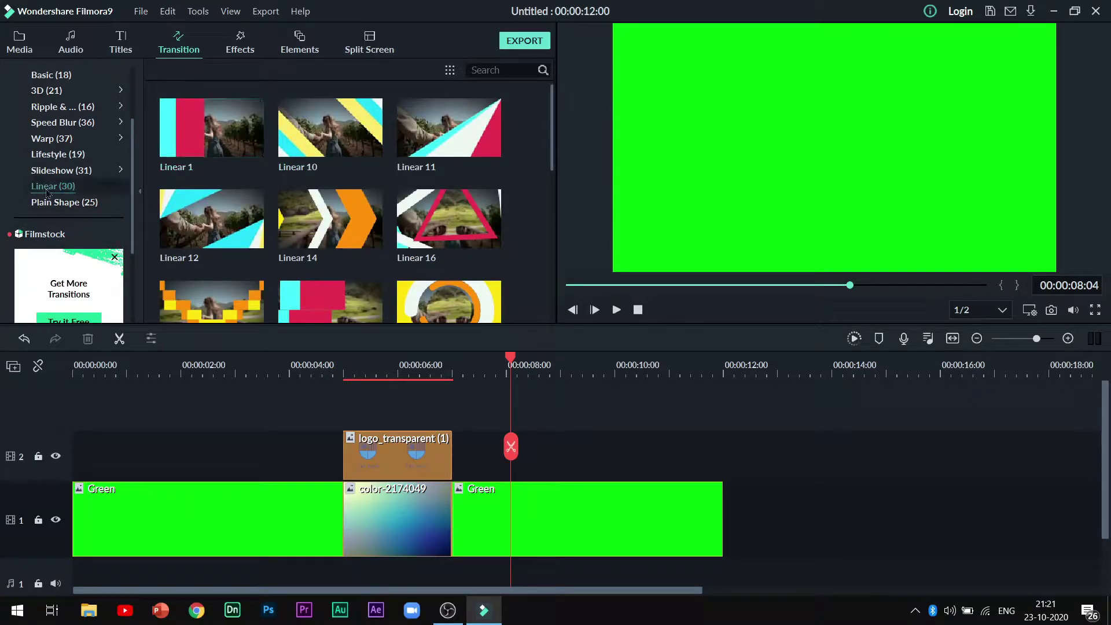
click(63, 202)
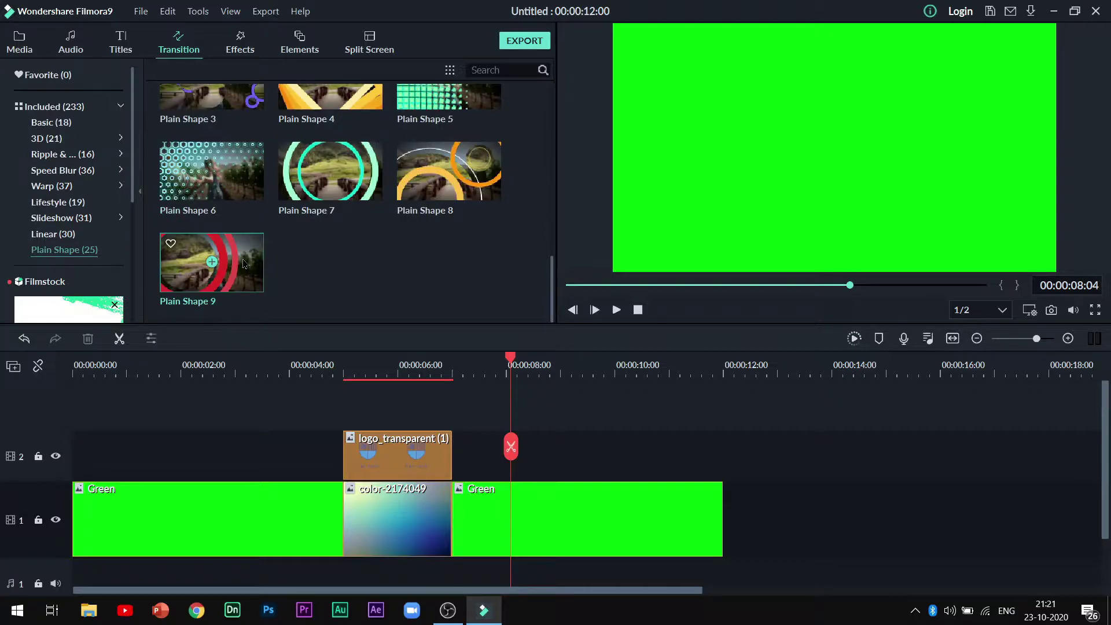
click(53, 233)
click(430, 128)
scroll(358, 240, down, 3)
scroll(289, 240, up, 3)
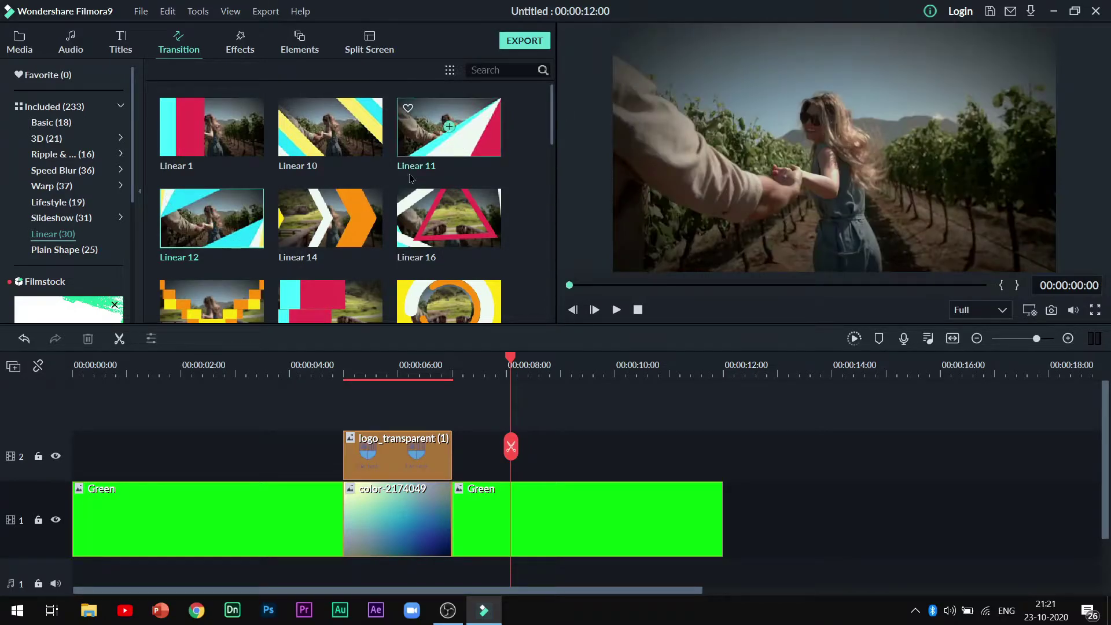
drag(278, 225, 268, 512)
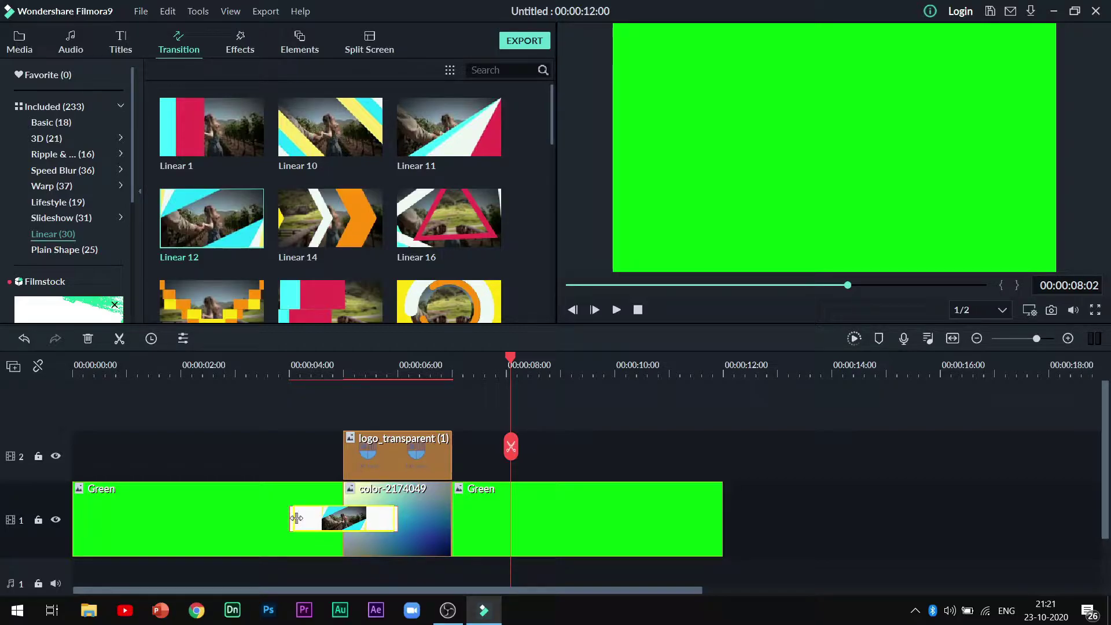
drag(299, 518, 308, 518)
Step: Apply Linear 12 between the color-2174049 clip and the second green clip, and render the timeline preview
drag(238, 208, 416, 515)
click(298, 363)
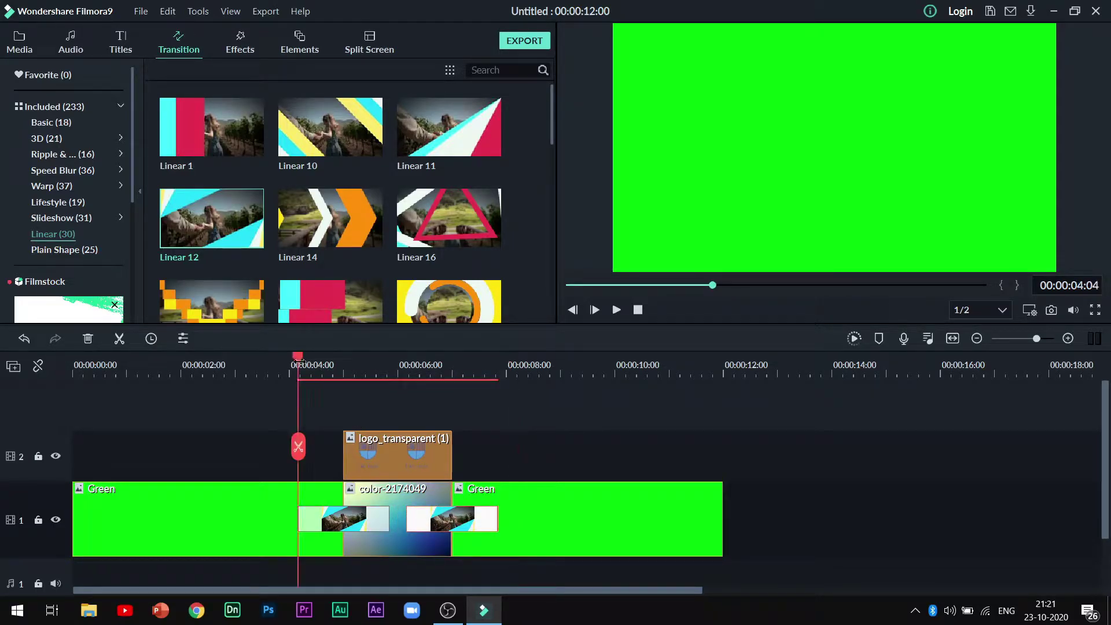
key(space)
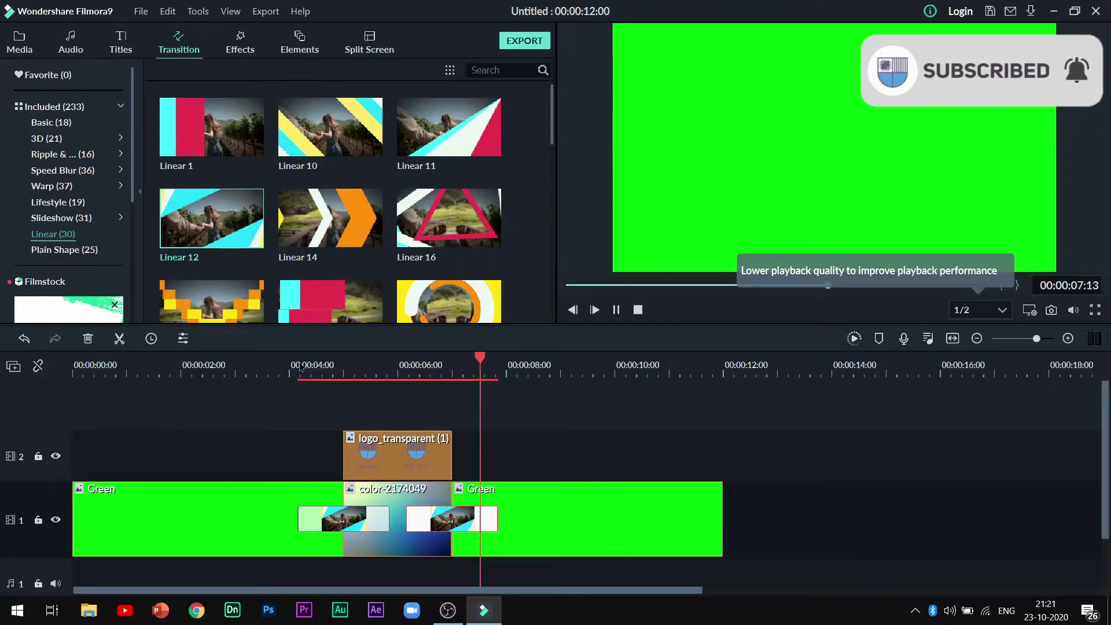
key(Return)
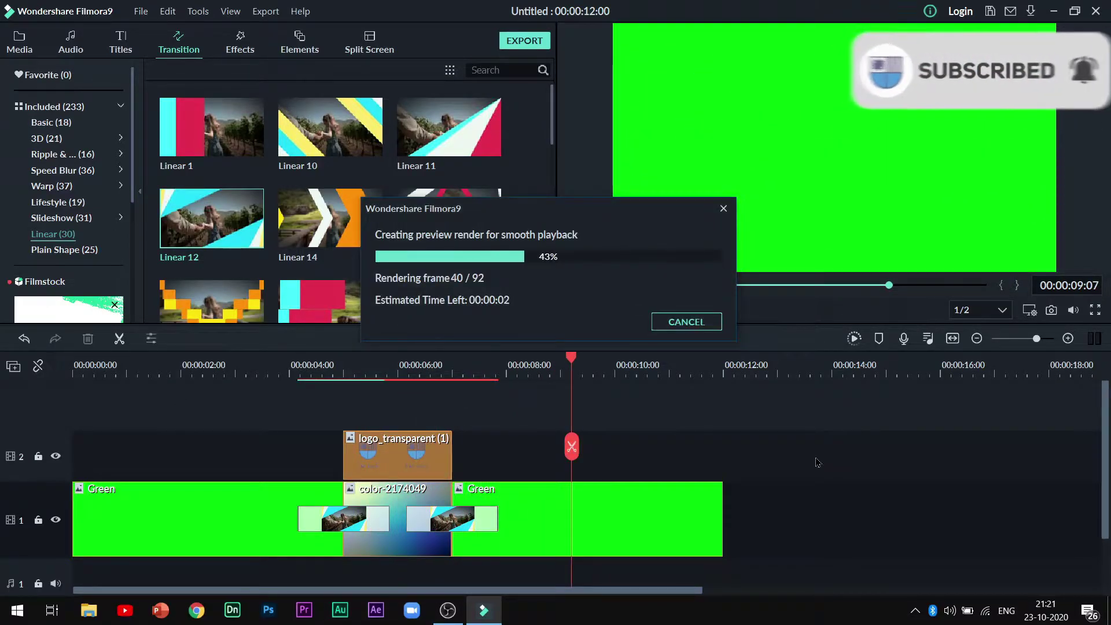
Step: Place the Chromatic Aberration effect on track 3 above the logo clip and trim it to end at 7 seconds
click(247, 42)
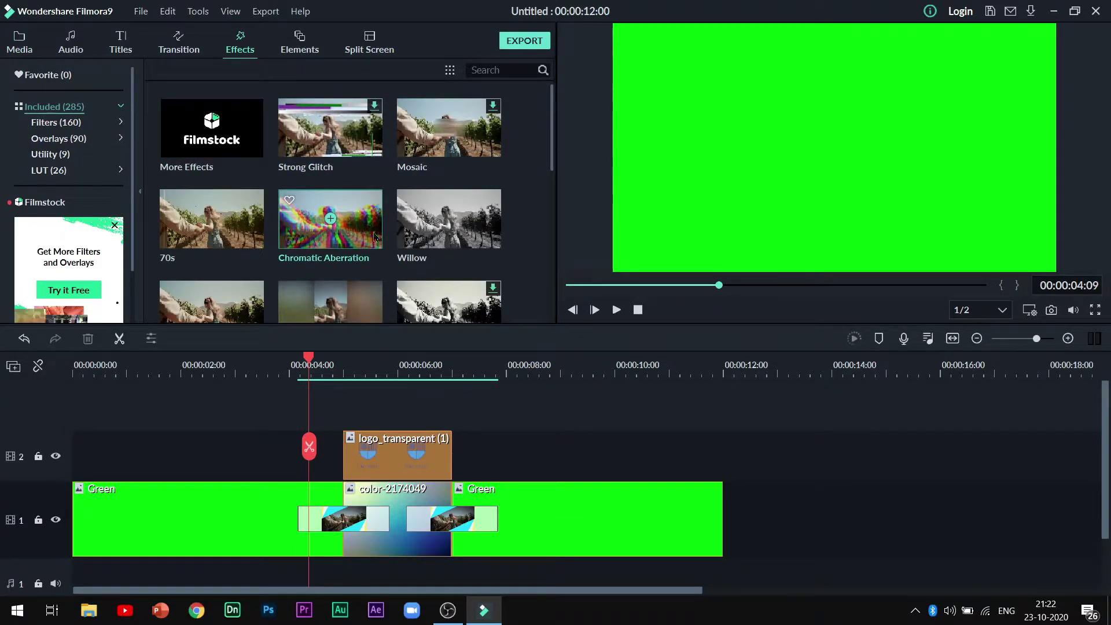
drag(424, 271, 348, 397)
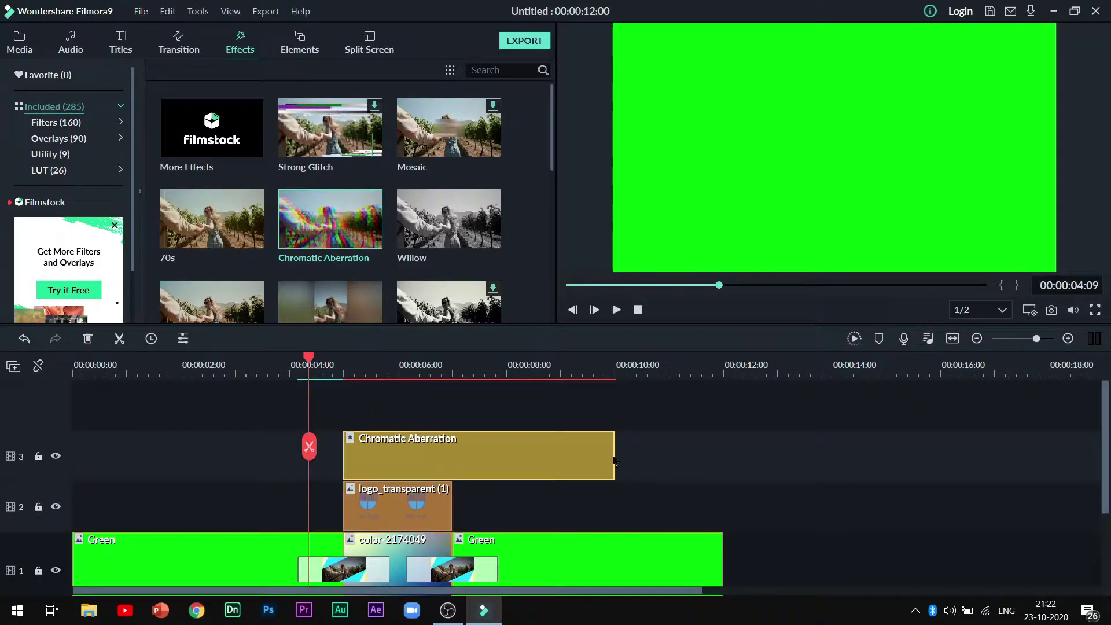
drag(615, 453, 452, 454)
scroll(544, 461, down, 2)
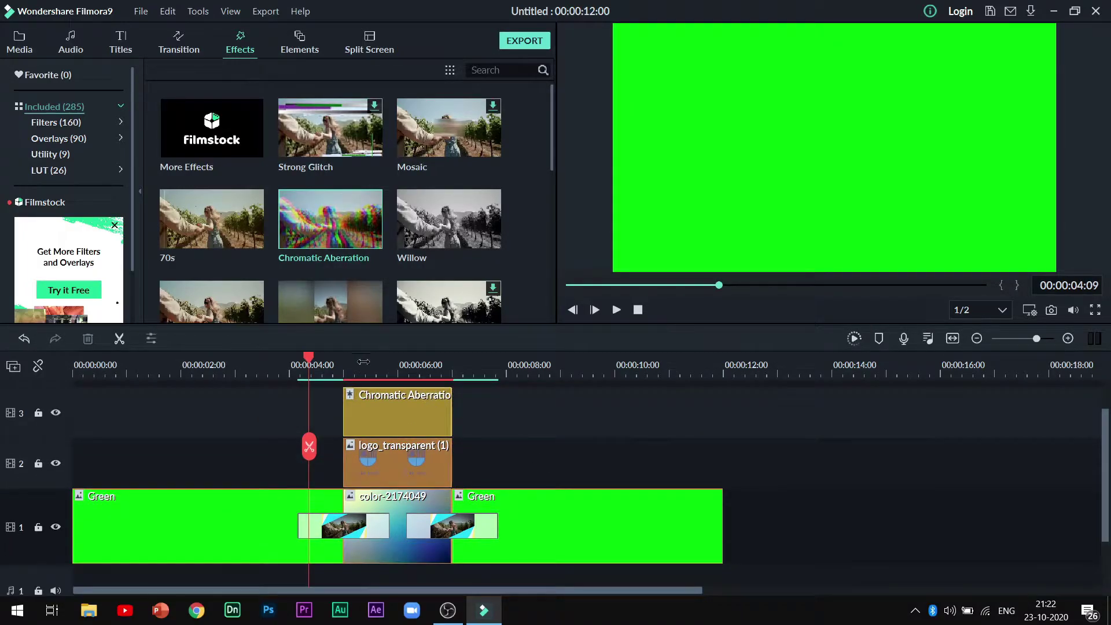
Step: Play back the logo section with its effect and browse the effects library, including the Utility category
key(space)
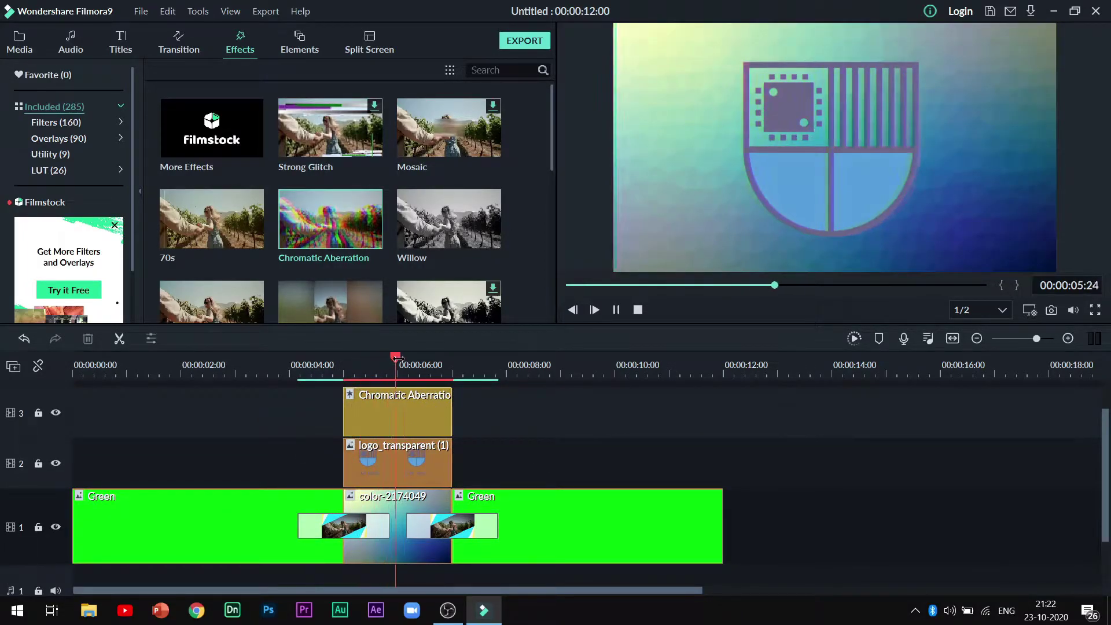
key(space)
scroll(192, 236, down, 10)
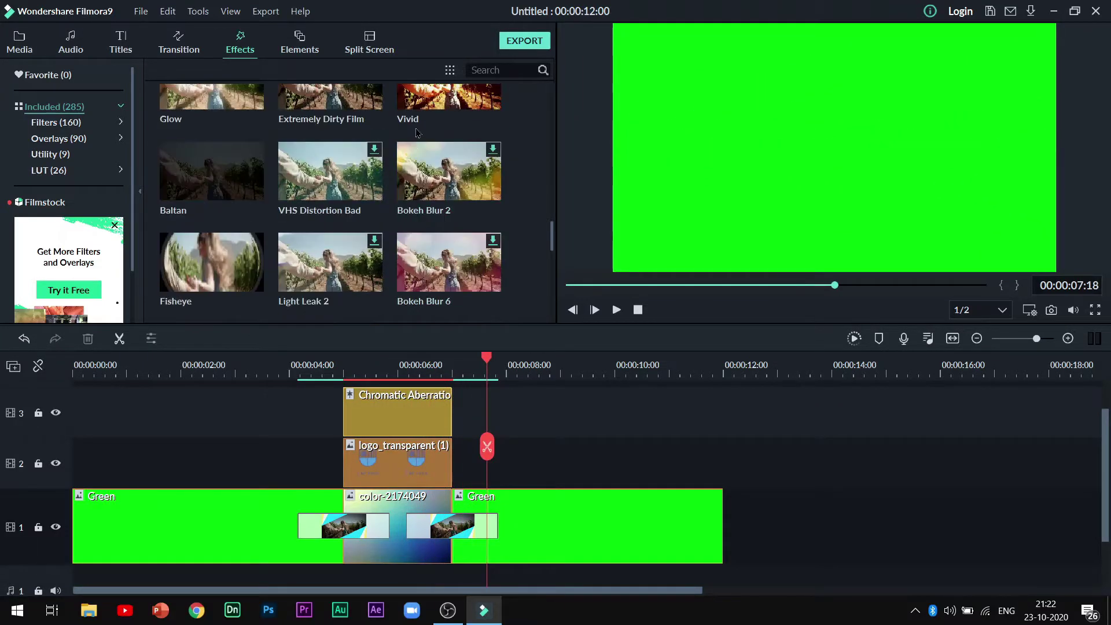
click(121, 138)
click(51, 154)
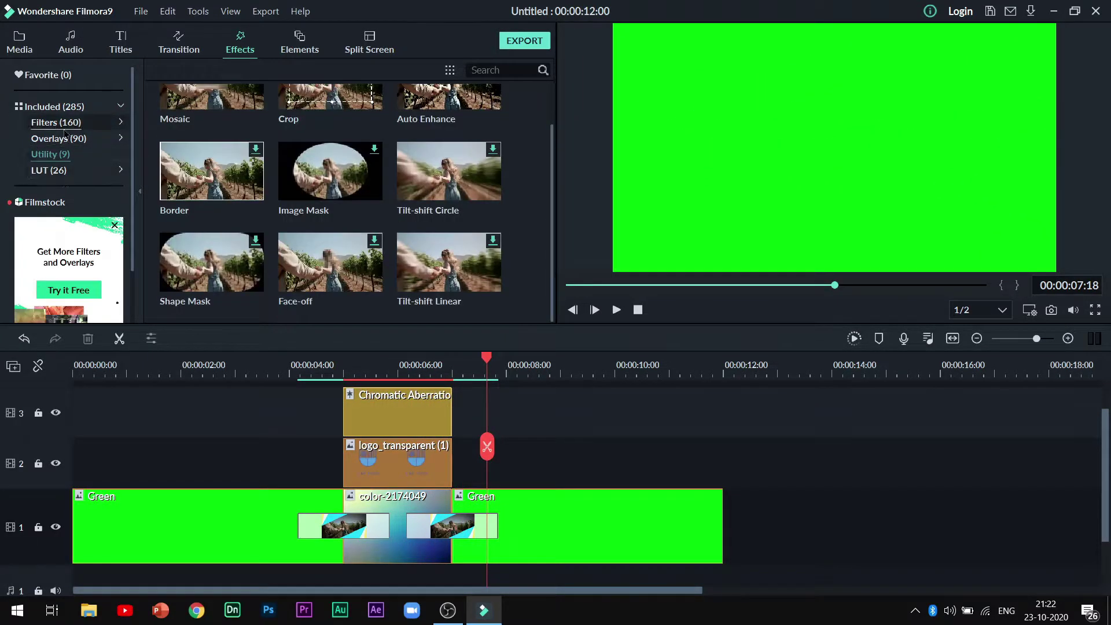
click(121, 106)
scroll(655, 482, down, 2)
scroll(655, 482, up, 2)
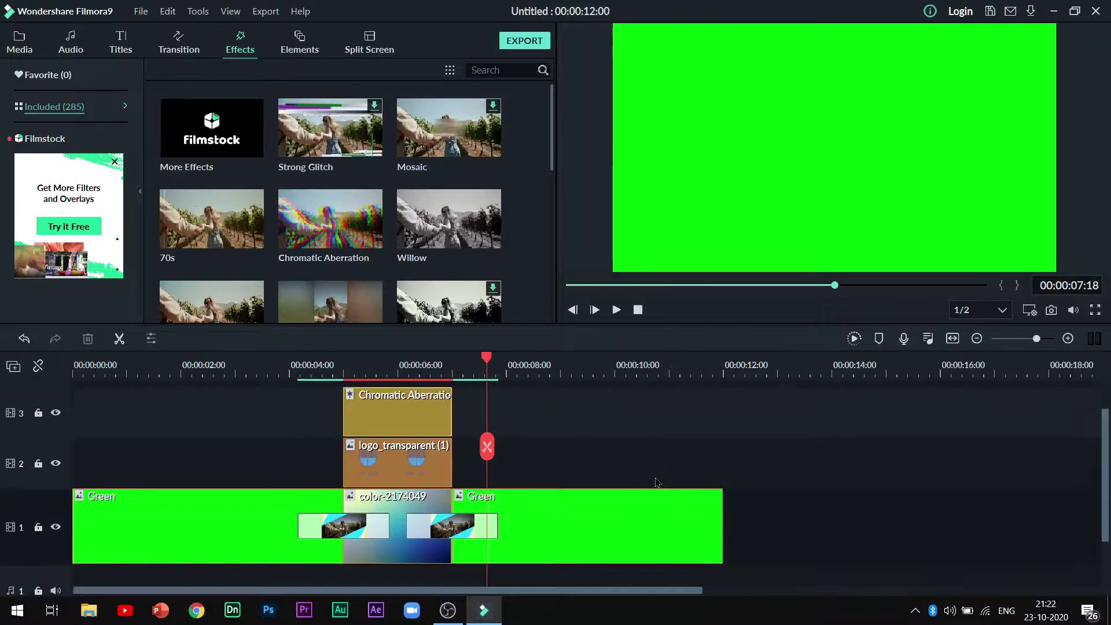
scroll(655, 482, down, 2)
click(316, 358)
key(space)
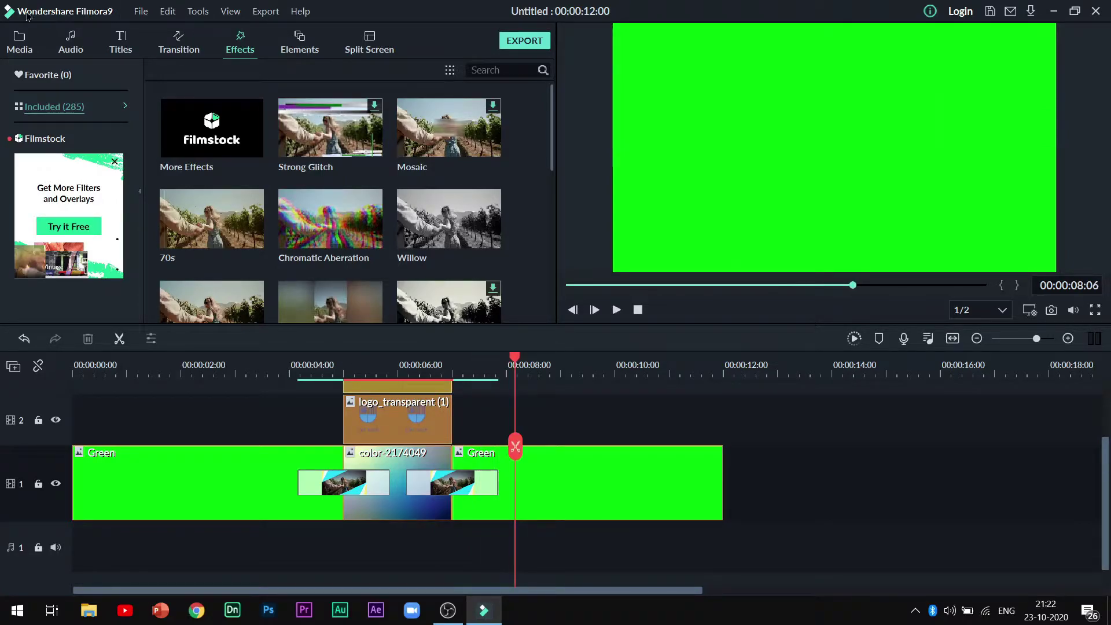
Step: Find the Story Telling Synth sound effect and place it on audio track 1, starting at about 4 seconds
click(17, 49)
click(62, 49)
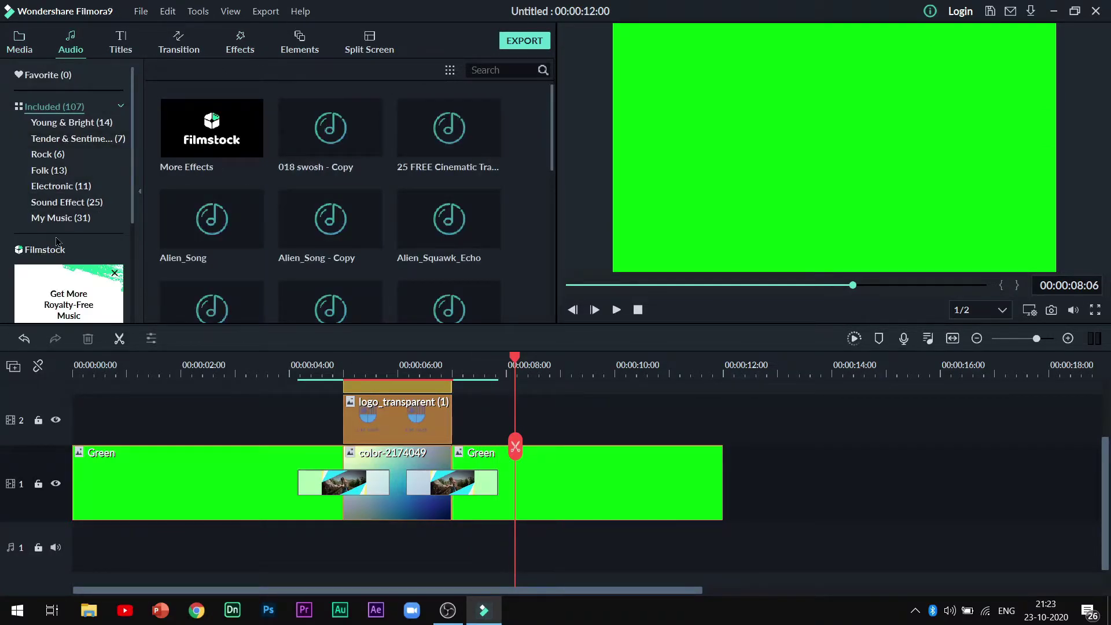
click(64, 204)
scroll(263, 156, down, 5)
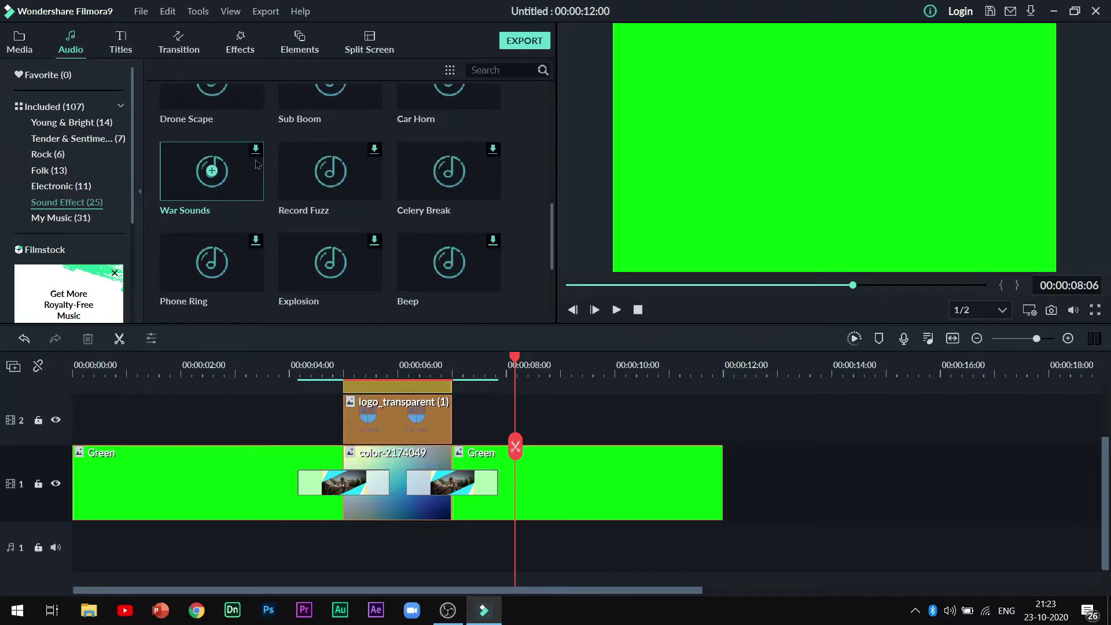
scroll(214, 232, down, 3)
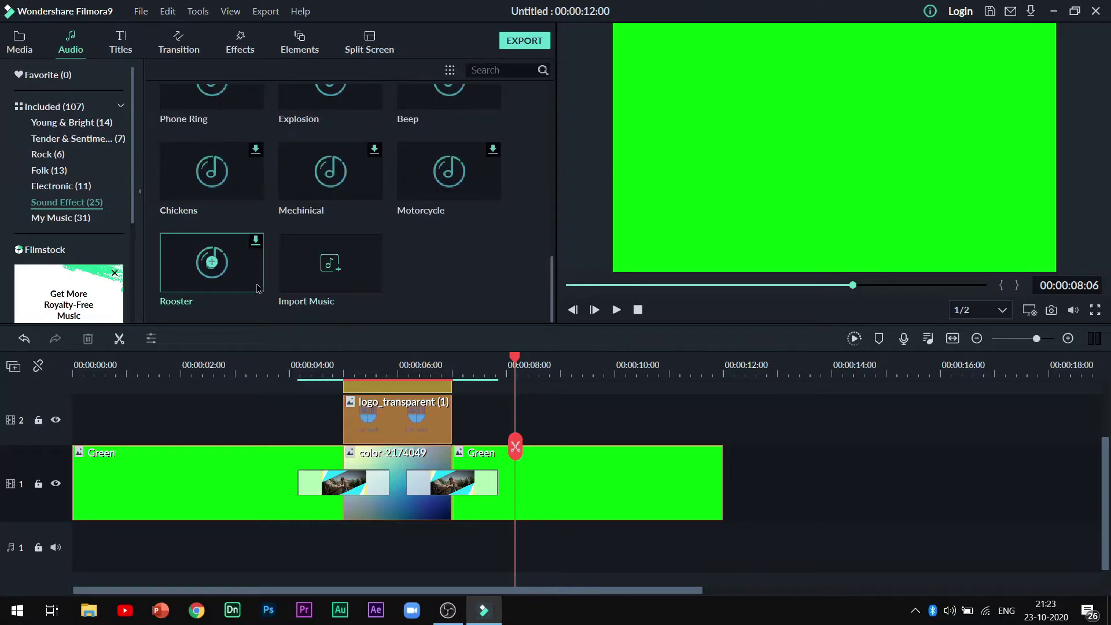
scroll(260, 258, up, 3)
scroll(301, 208, up, 5)
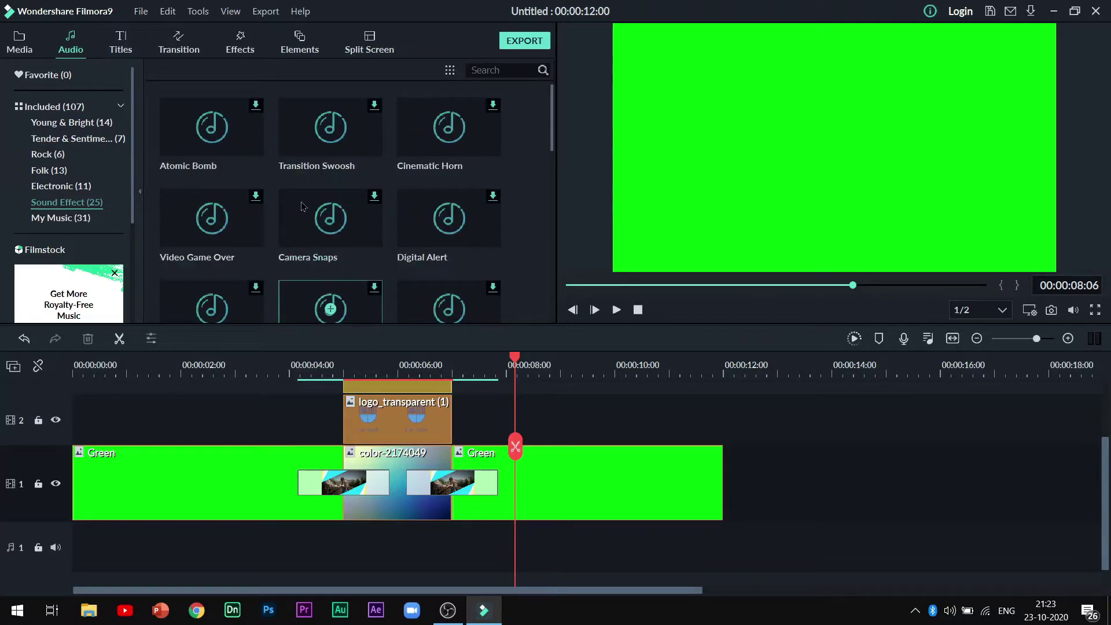
scroll(280, 169, down, 5)
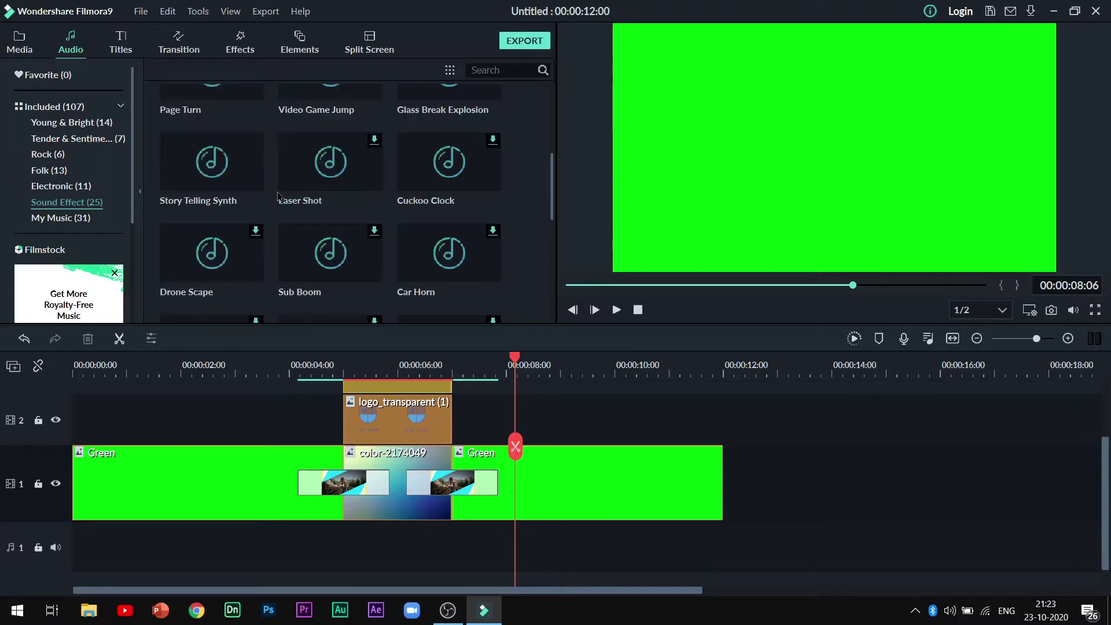
drag(246, 166, 297, 545)
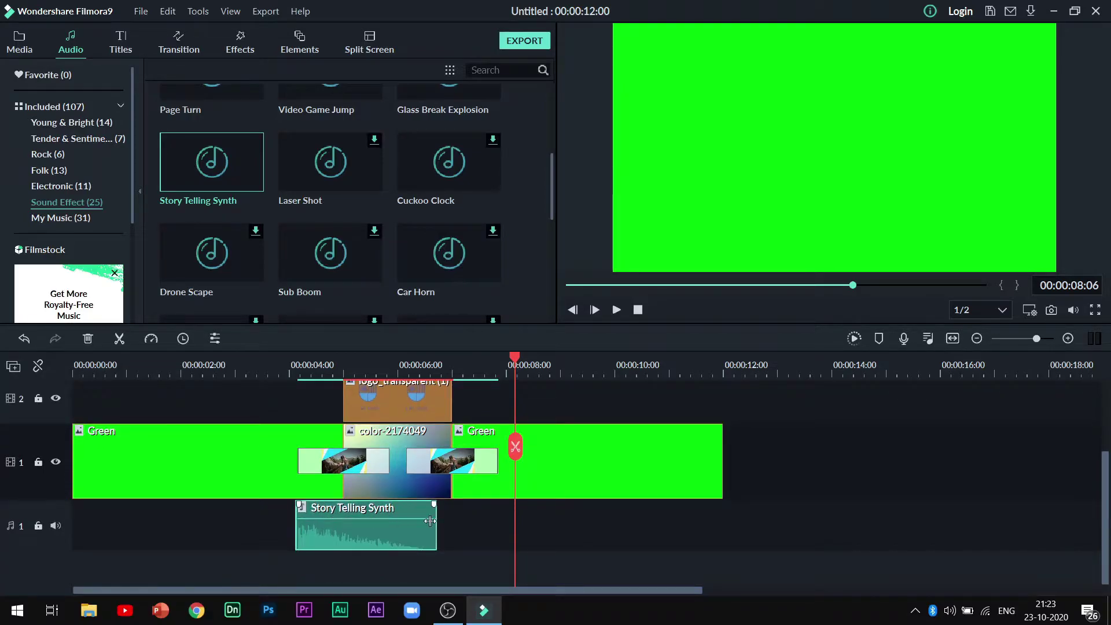
Step: Shift the Story Telling Synth clip to end together with the color-2174049 clip at 7 seconds, and play back the timing
click(290, 365)
key(space)
key(space)
drag(322, 547, 338, 547)
click(721, 528)
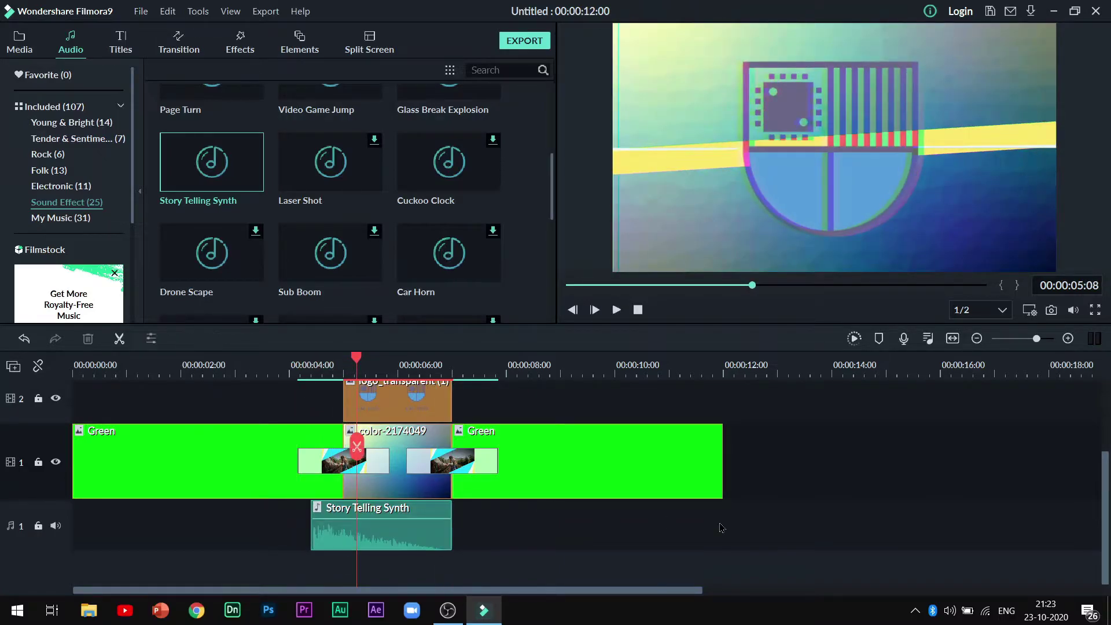
click(294, 359)
key(space)
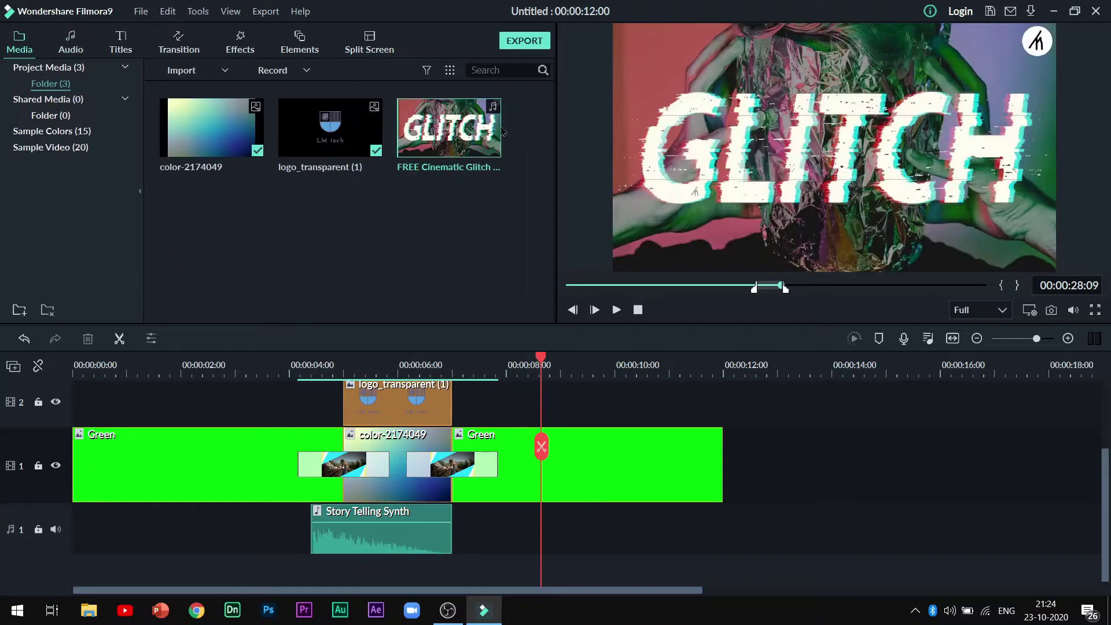
Step: Place the FREE Cinematic Glitch sound on audio track 2, starting at 5 seconds with the logo clip, and preview it
drag(629, 411, 328, 553)
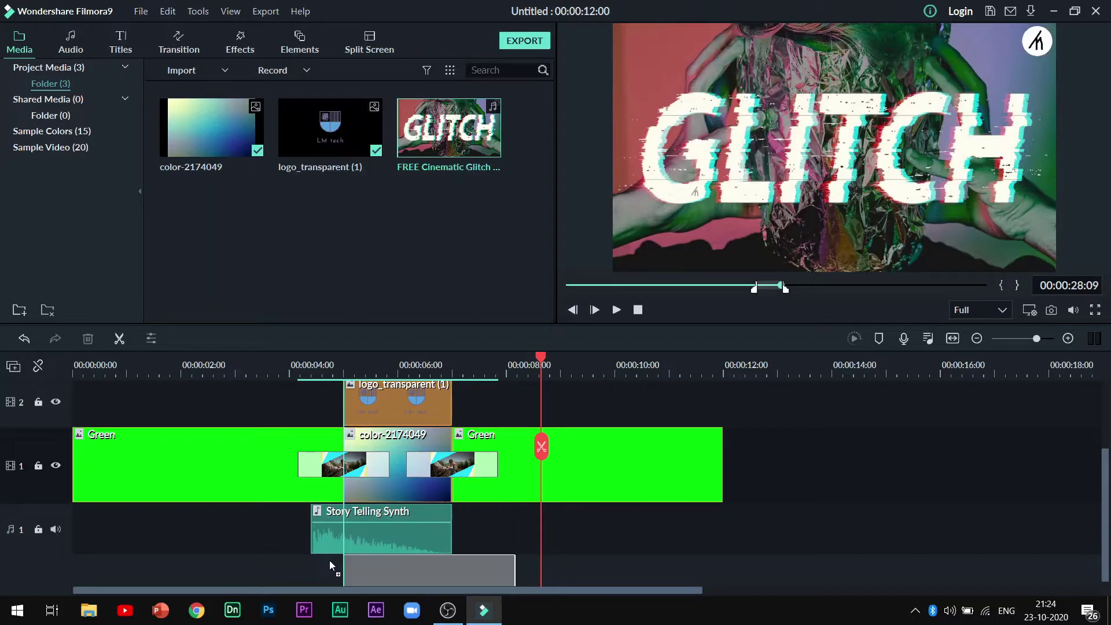
scroll(449, 502, down, 1)
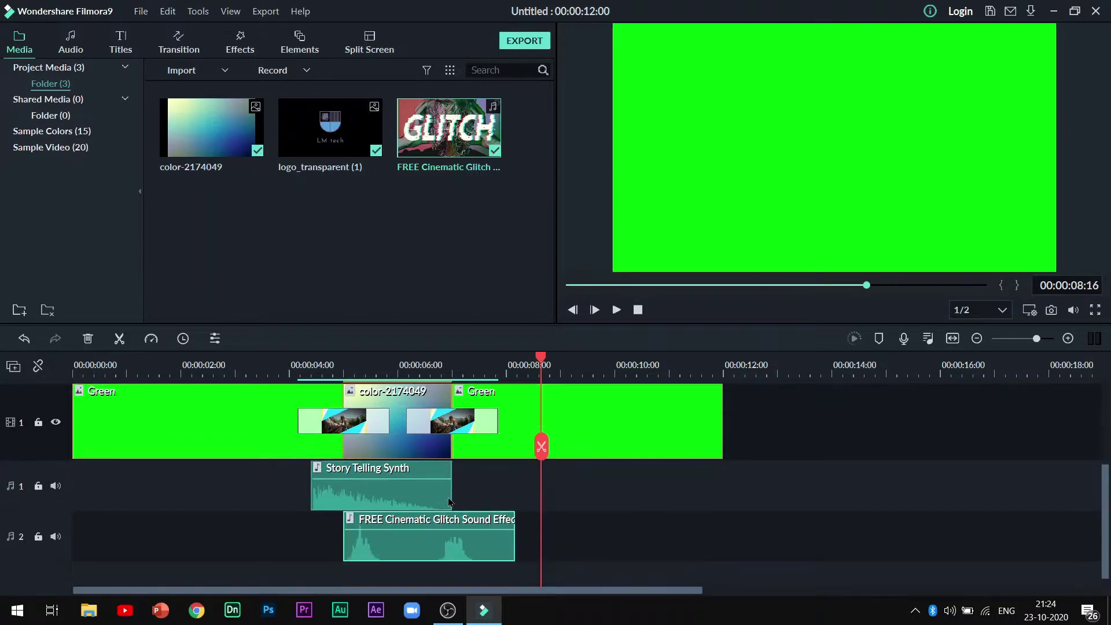
click(349, 367)
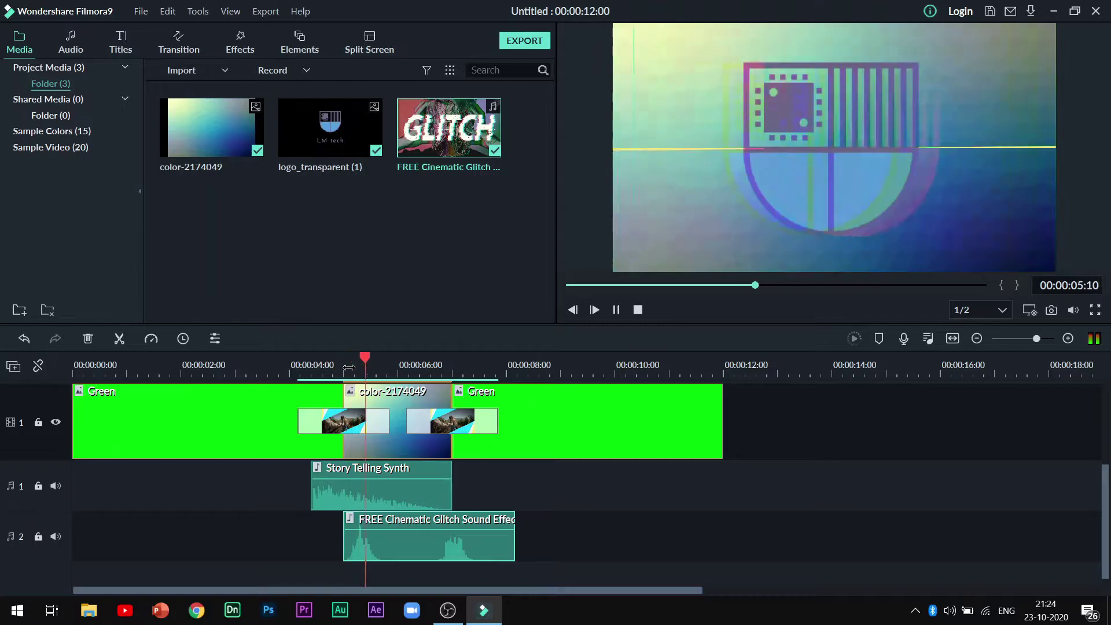
key(space)
Step: Cut the quiet middle part out of the glitch sound, close the gap between its two pieces, and play it back
drag(407, 358, 380, 359)
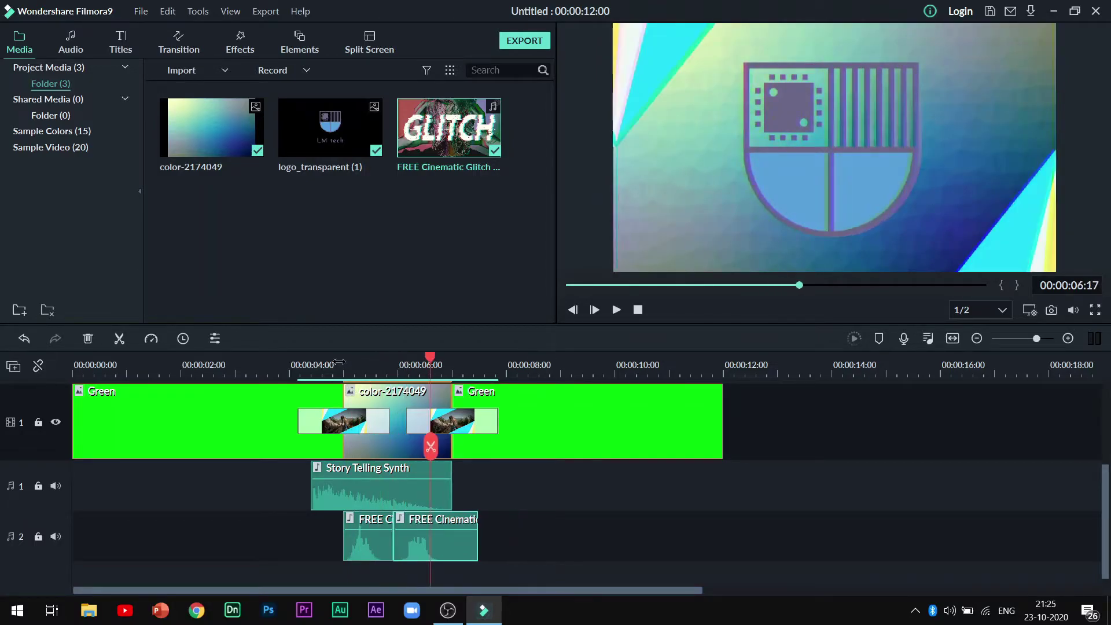
click(339, 362)
key(space)
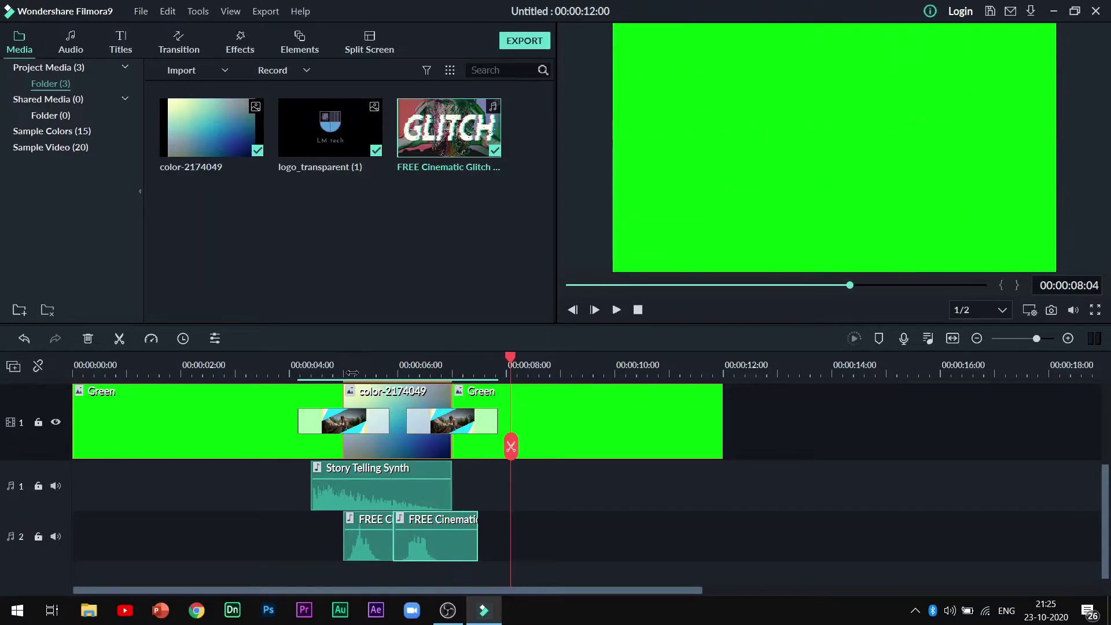
Step: Shorten both green clips and shift the other clips earlier to match, for a total timeline length of 00:00:04:03
key(space)
scroll(366, 440, up, 3)
drag(366, 440, 164, 463)
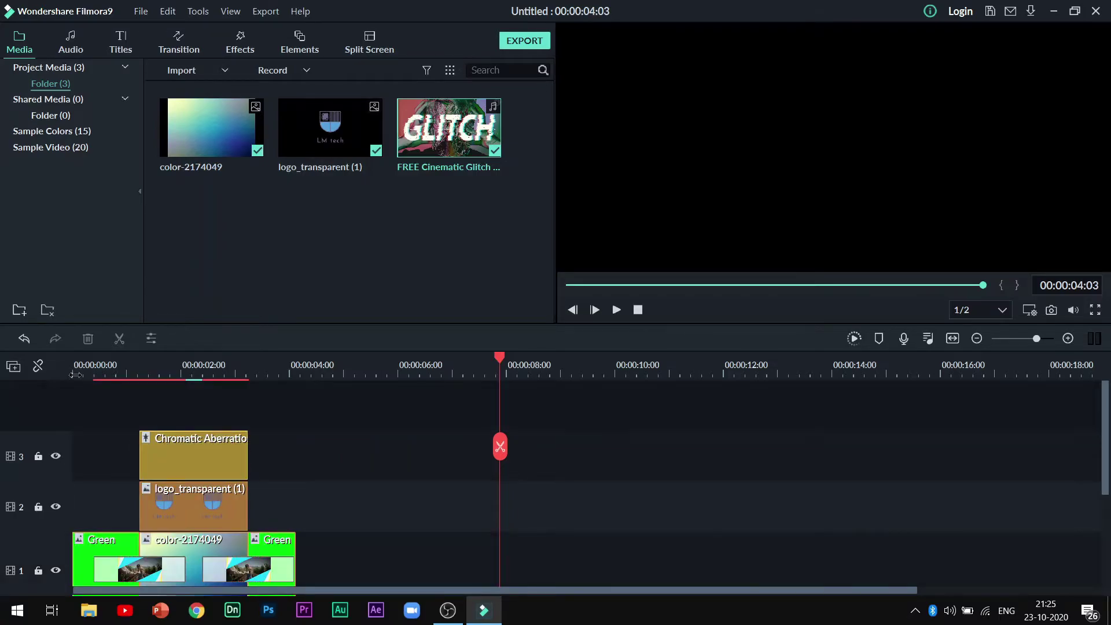
Step: Apply the Boom! motion animation to the logo clip on track 2 and preview the animated transition
click(164, 504)
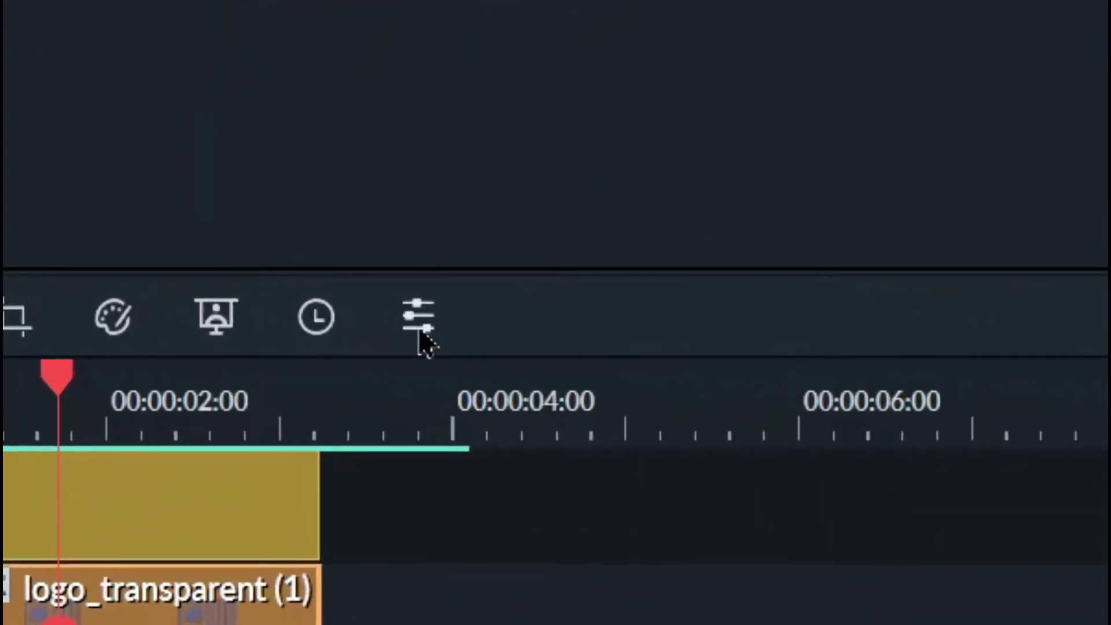
click(420, 333)
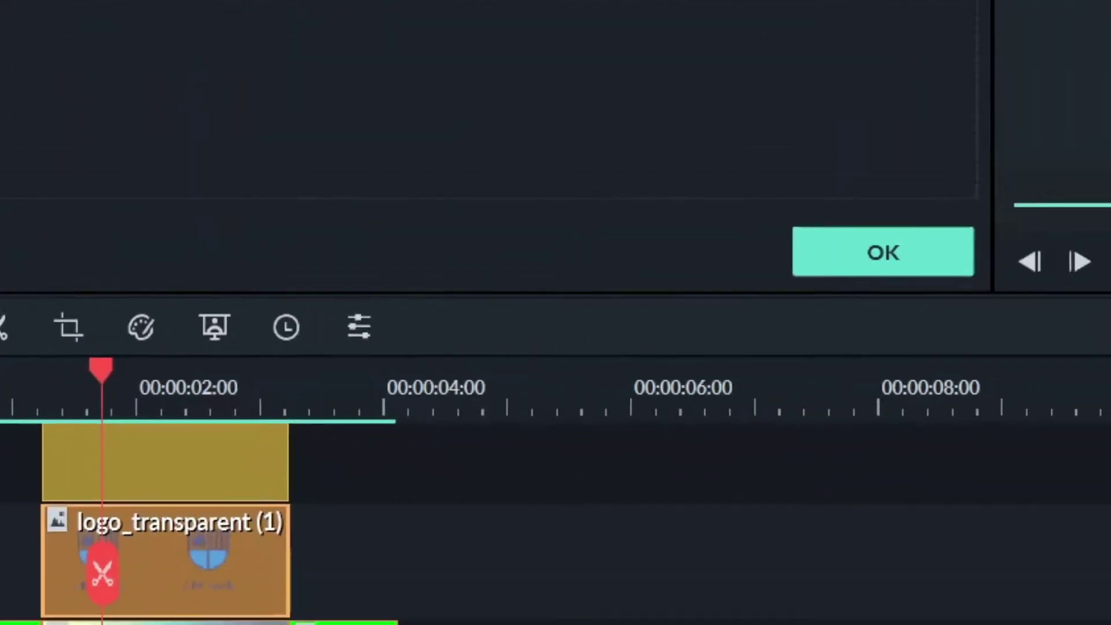
click(151, 36)
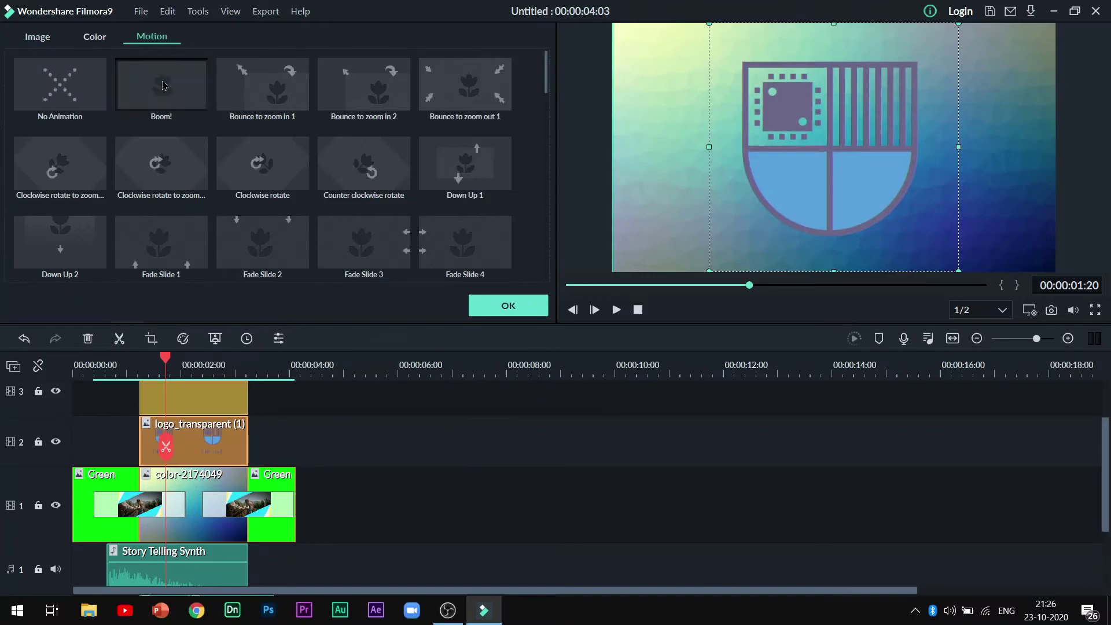
click(164, 86)
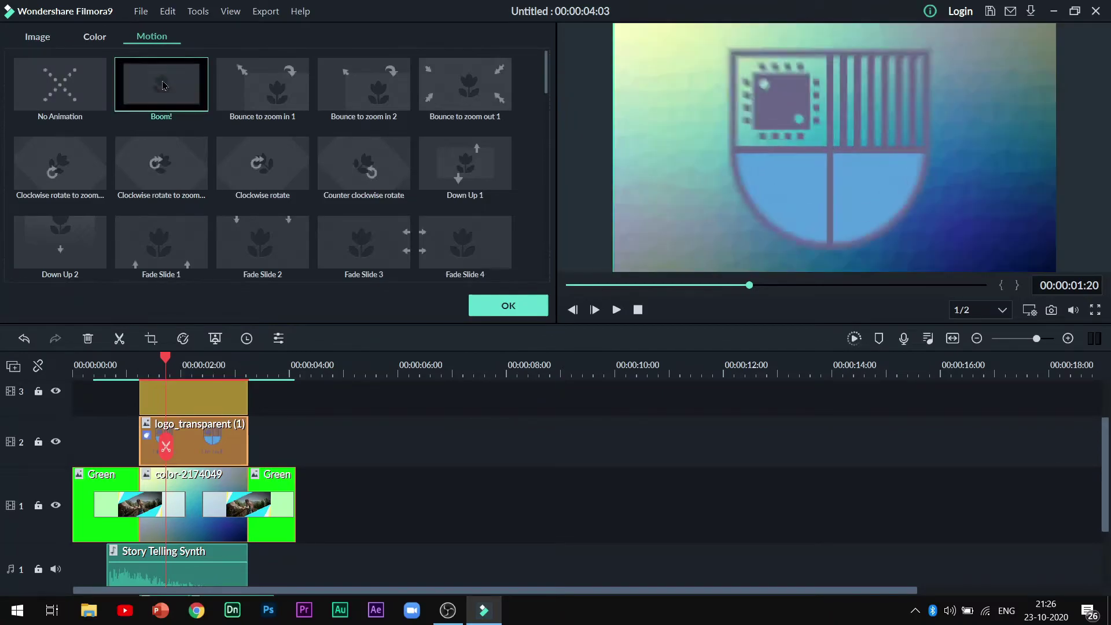
click(105, 364)
key(space)
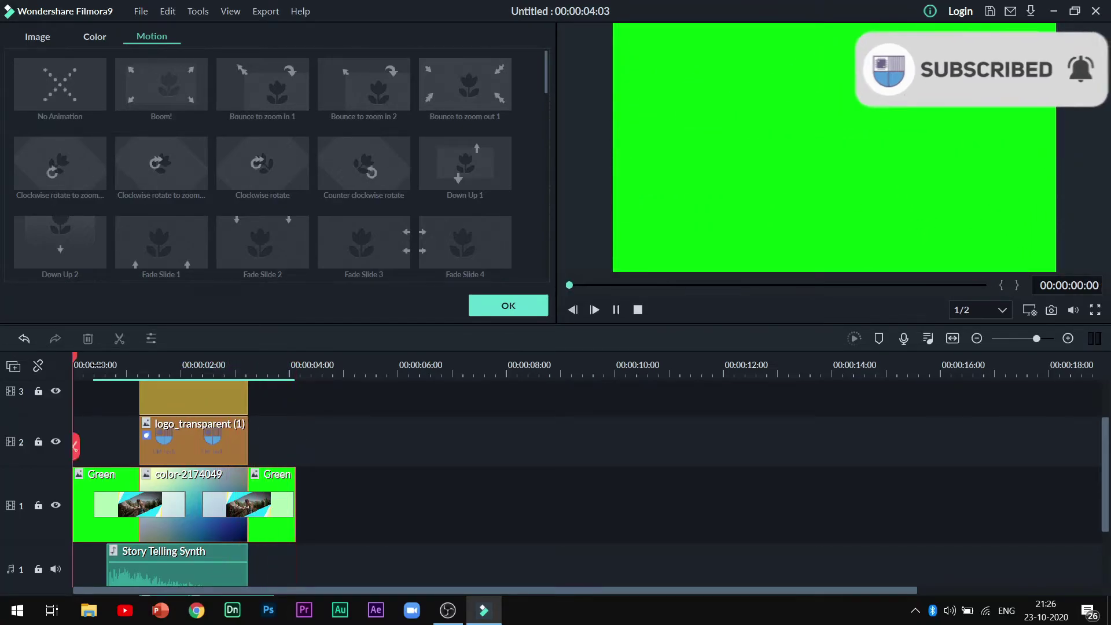
click(509, 305)
Step: Export the project to the Desktop as an MP4 named "Logo Transition" at 1920x1080 and 60 fps
click(525, 41)
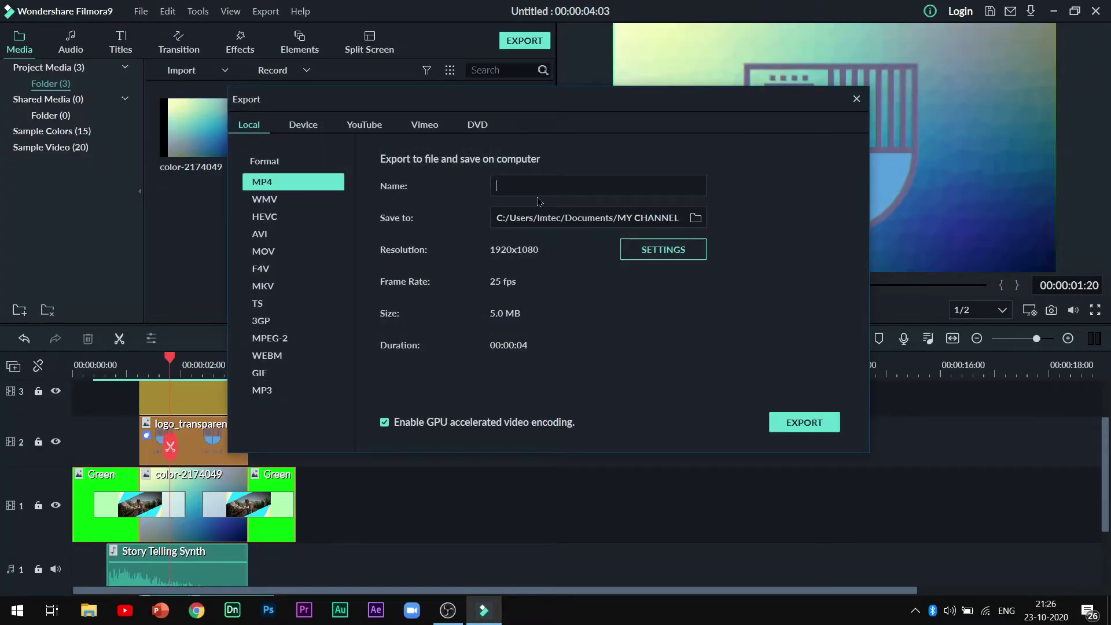
text(Logo Transition)
click(663, 249)
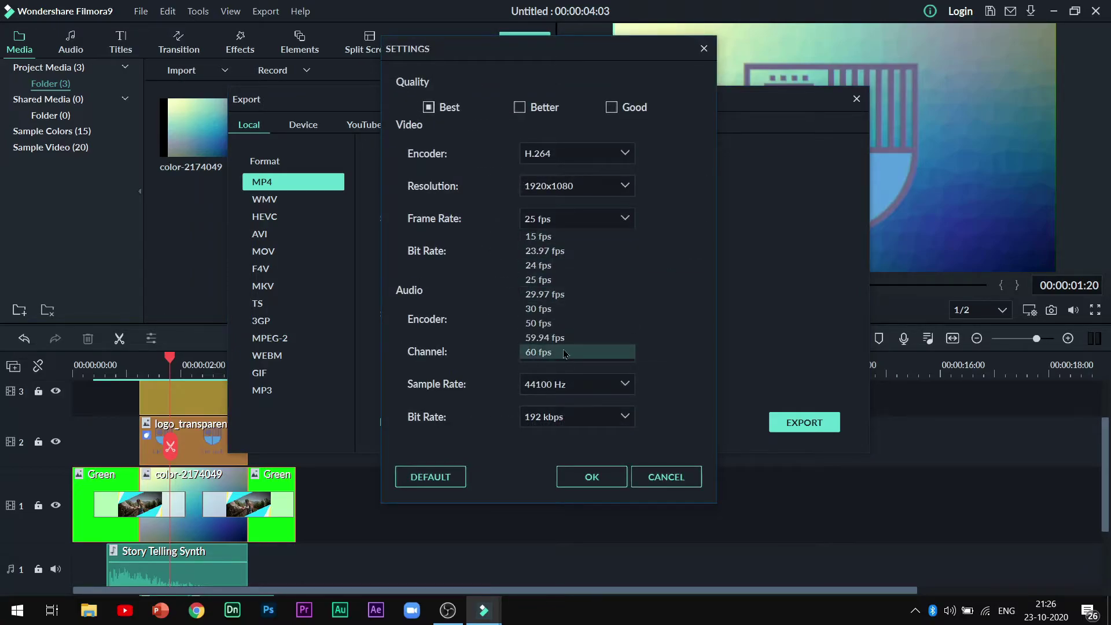
click(596, 486)
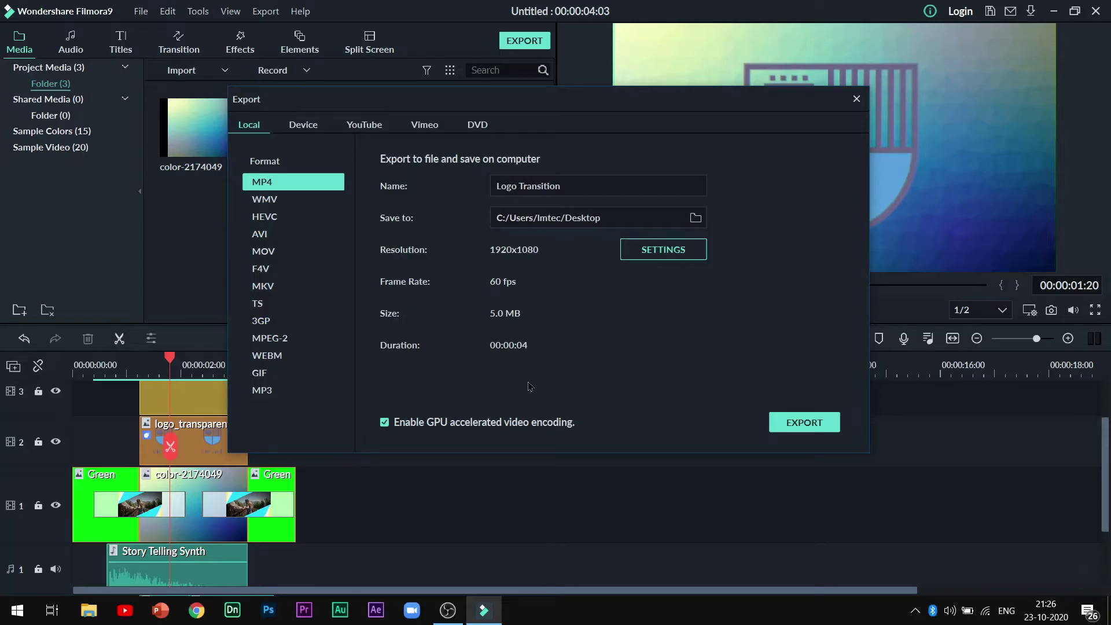
click(801, 425)
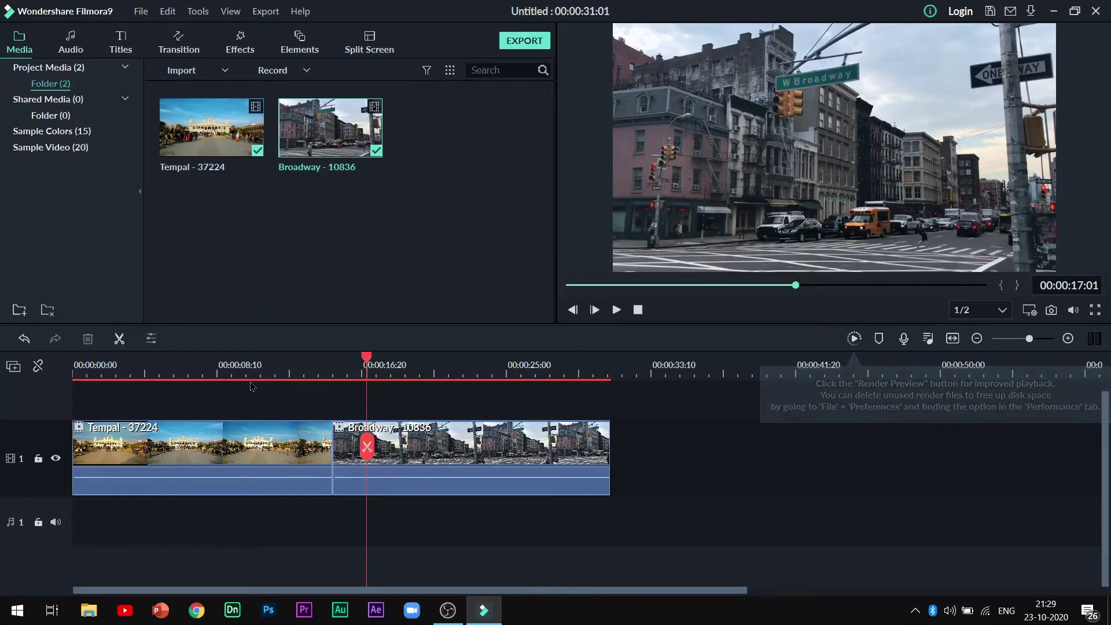
Step: Place the Logo Transition clip on track 2 over the cut between Tempal - 37224 and Broadway - 10836, and preview it
click(267, 376)
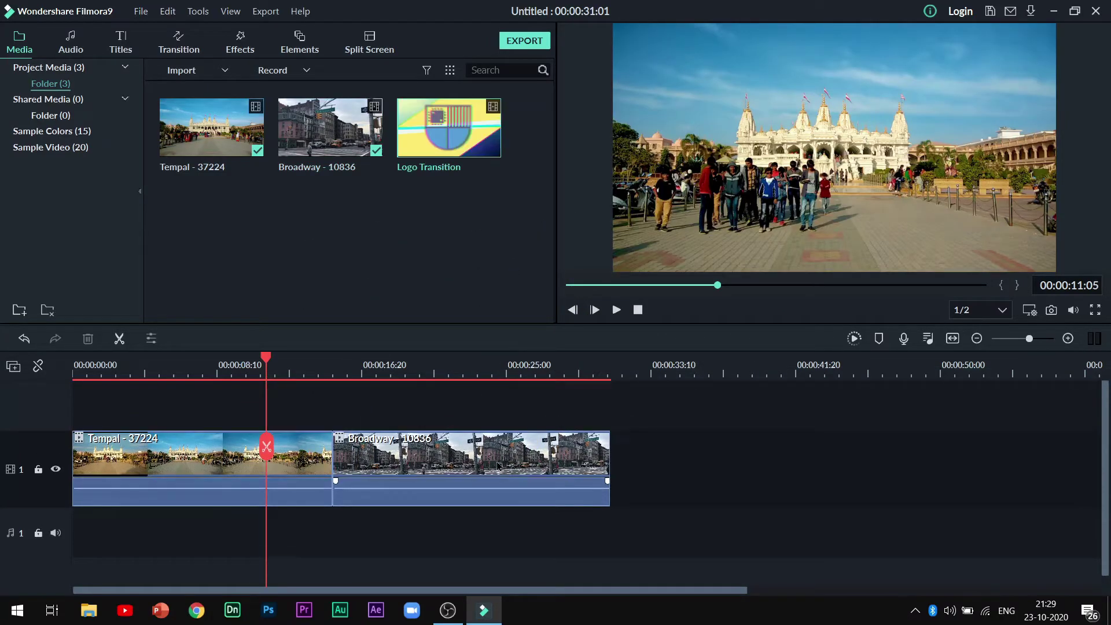
drag(312, 395, 301, 393)
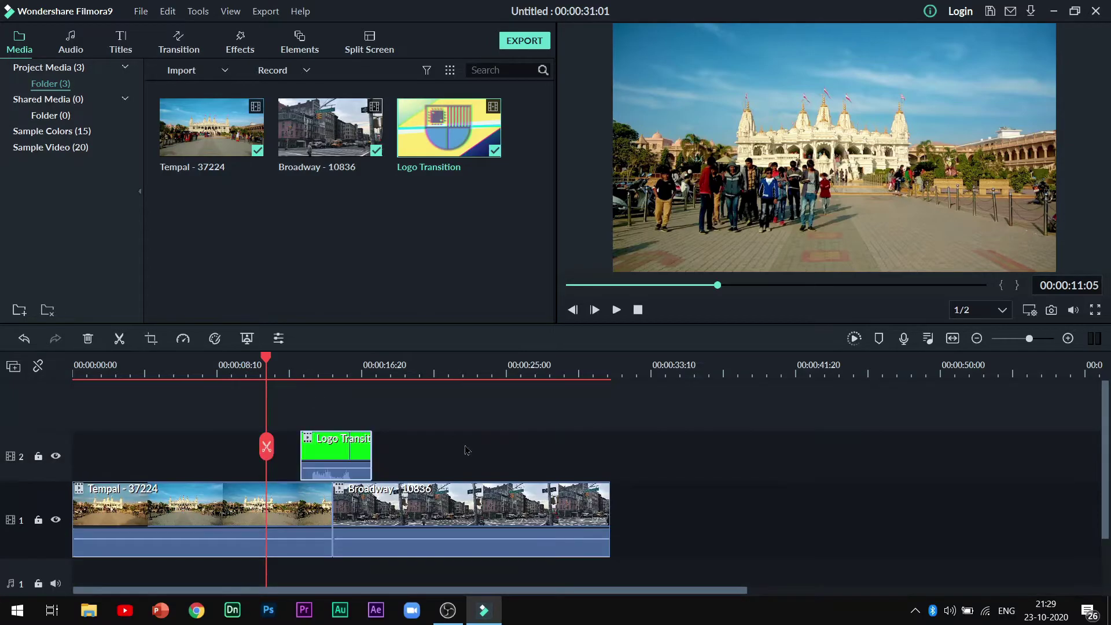
key(space)
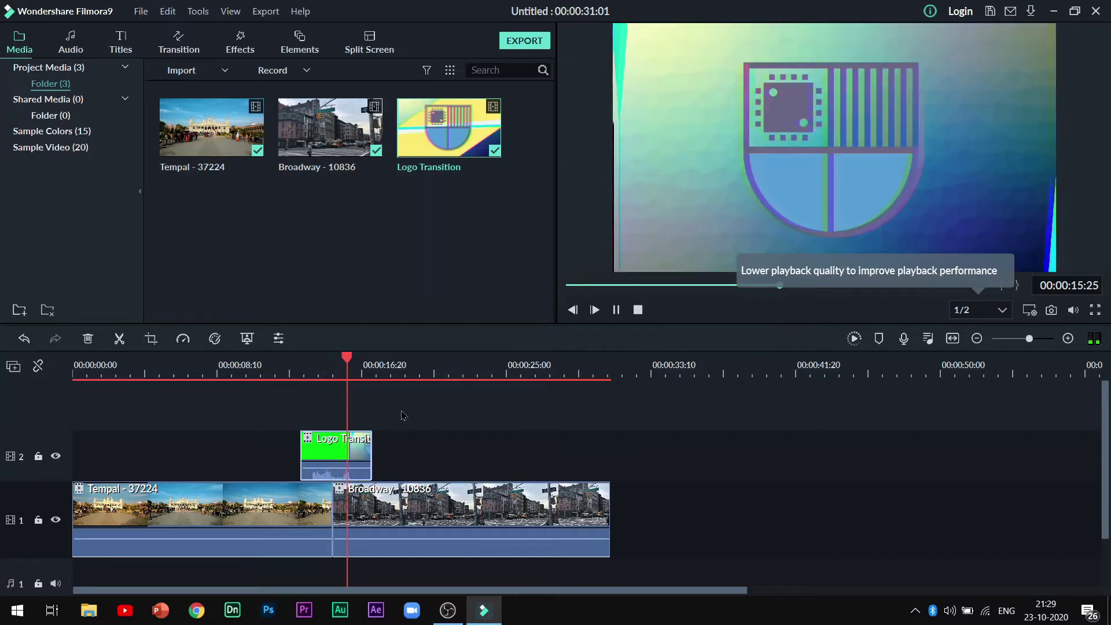
key(space)
Step: Enable Chroma Key on the Logo Transition clip, sampling its green background from the preview as the key colour
click(305, 370)
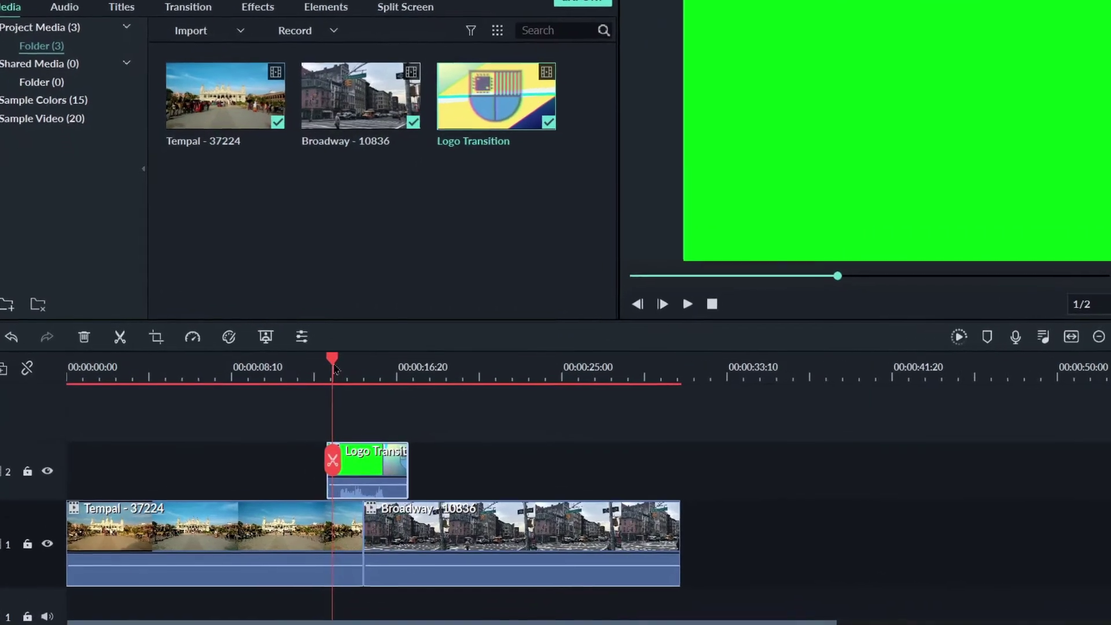
click(376, 329)
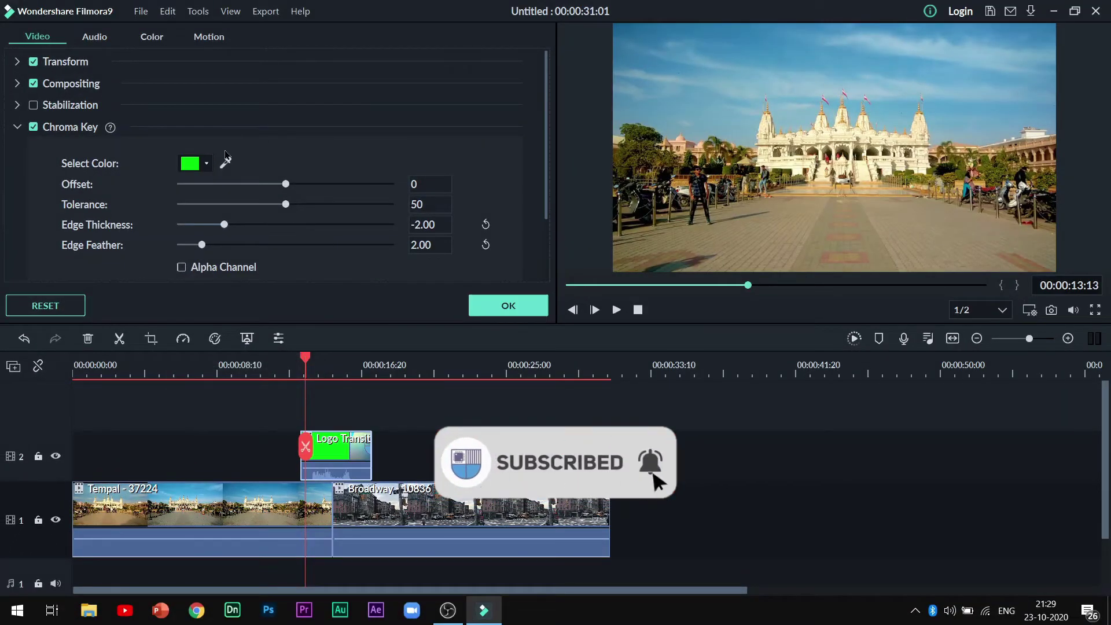
click(226, 163)
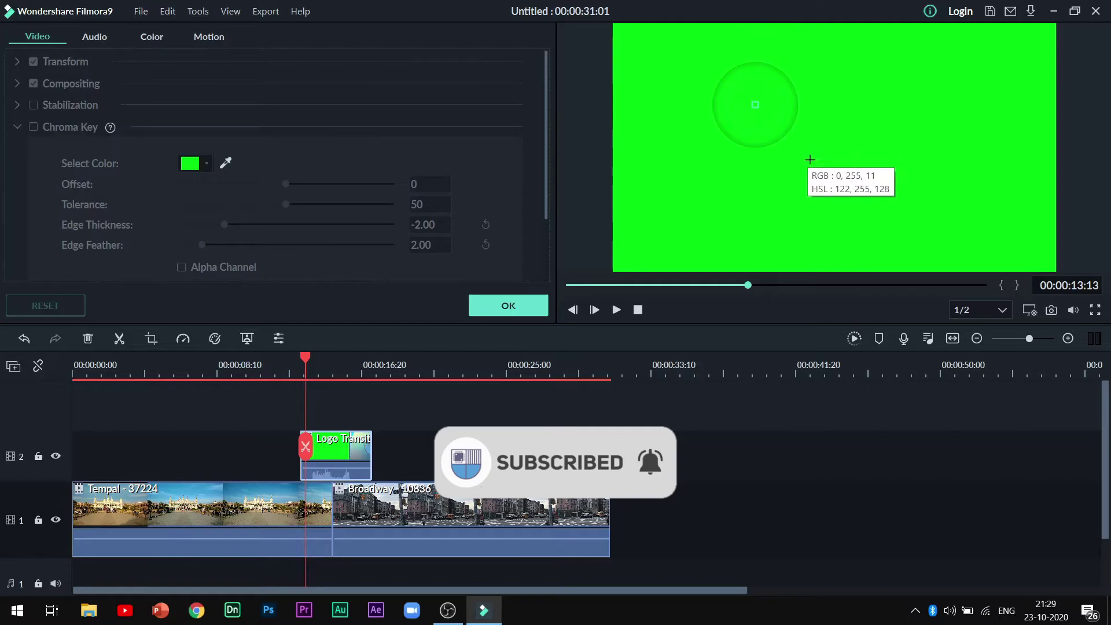
click(820, 150)
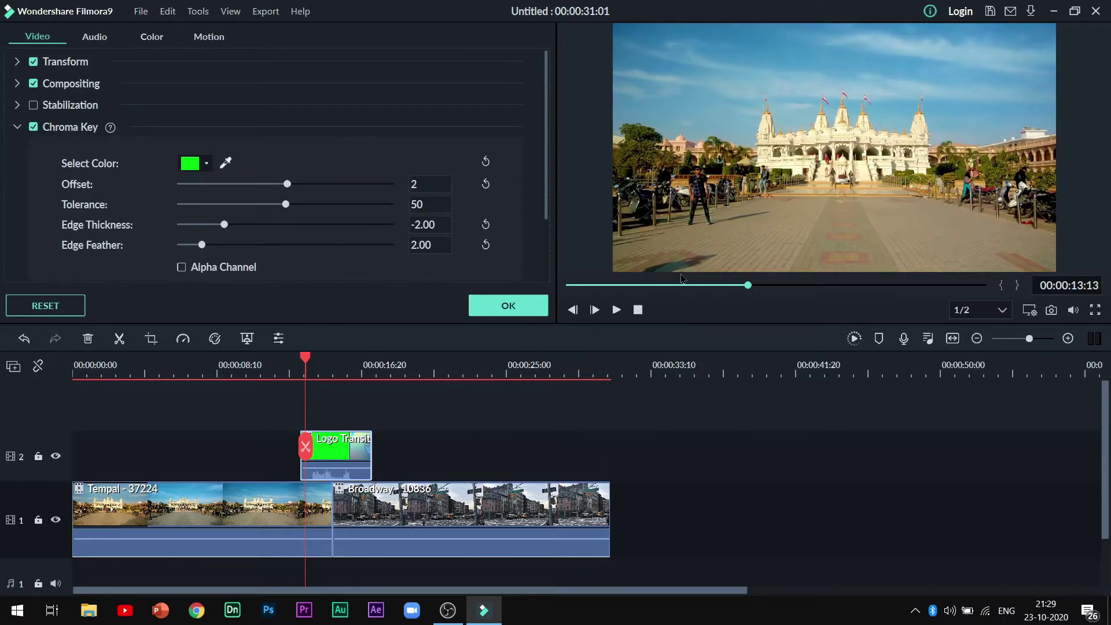
click(499, 307)
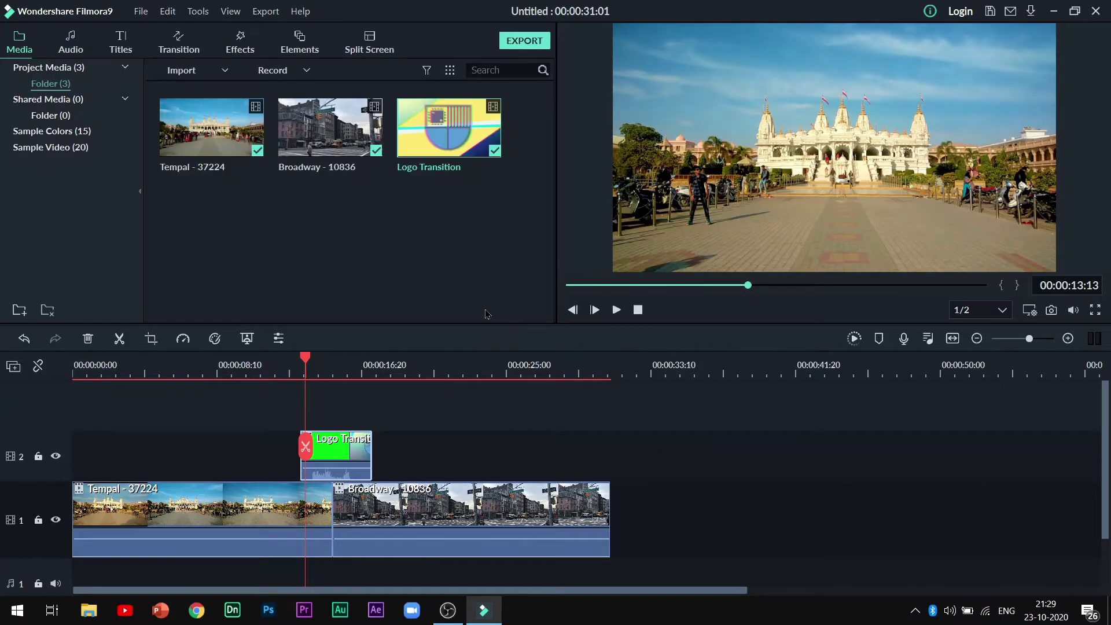
Step: Render the timeline preview and play back the keyed logo transition between the two videos
click(862, 341)
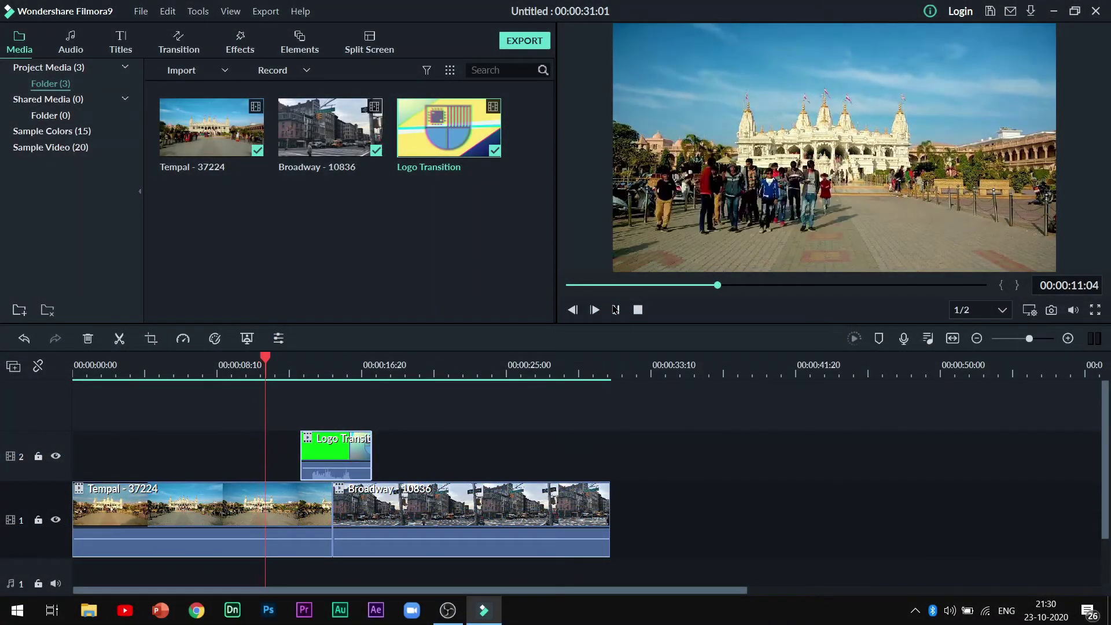
click(615, 309)
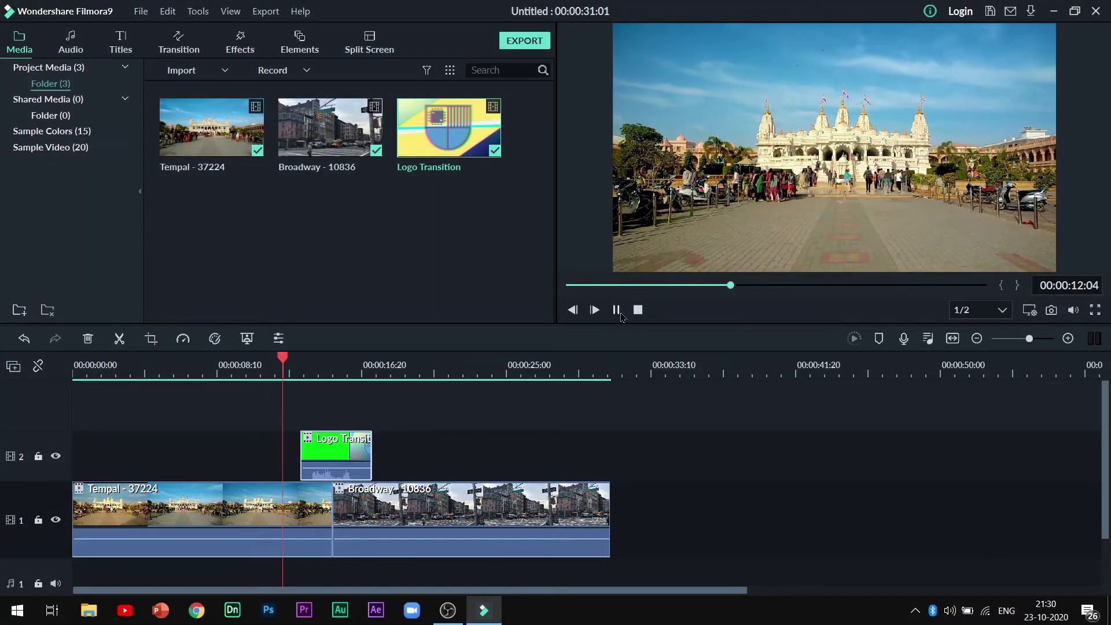